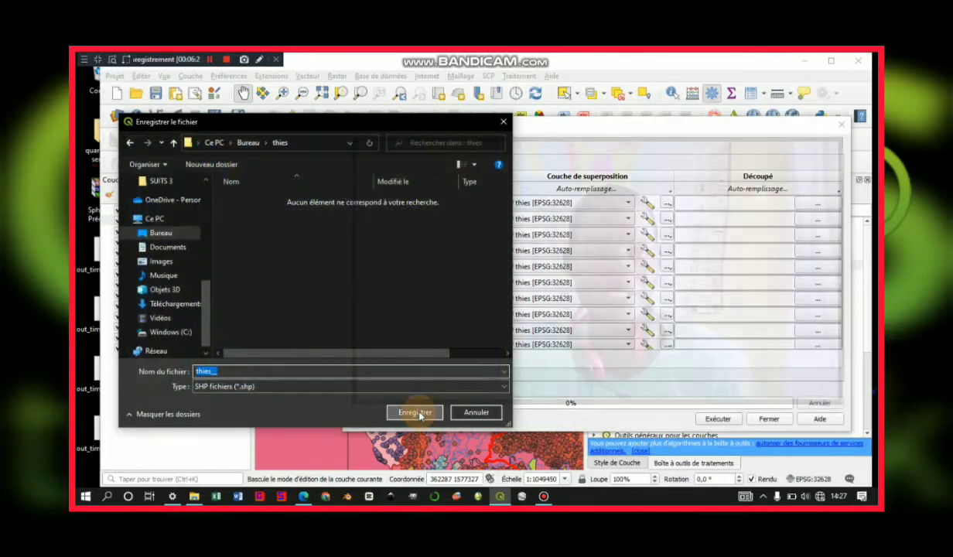
- Save the batch clip outputs in the thies folder with the base name thies_ and open the autofill mode choices
click(416, 412)
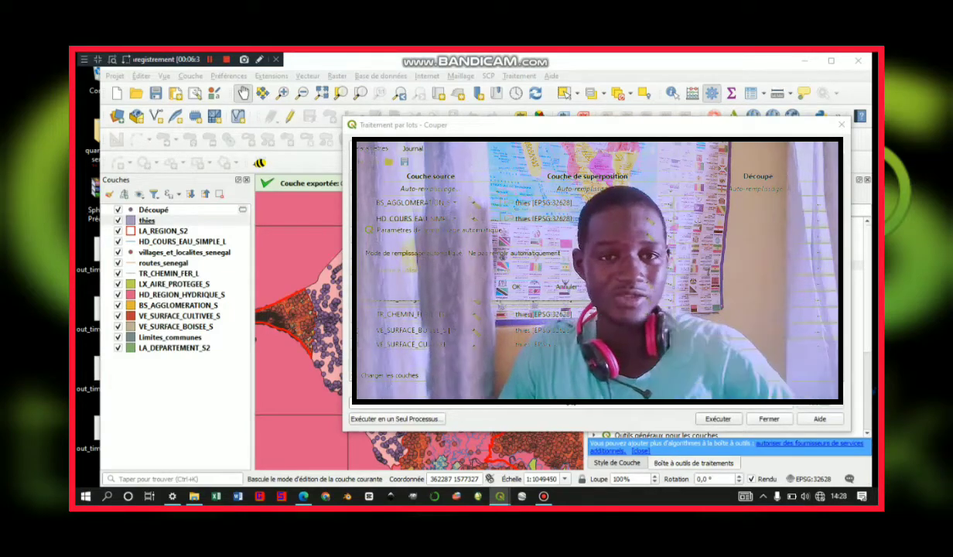
click(511, 253)
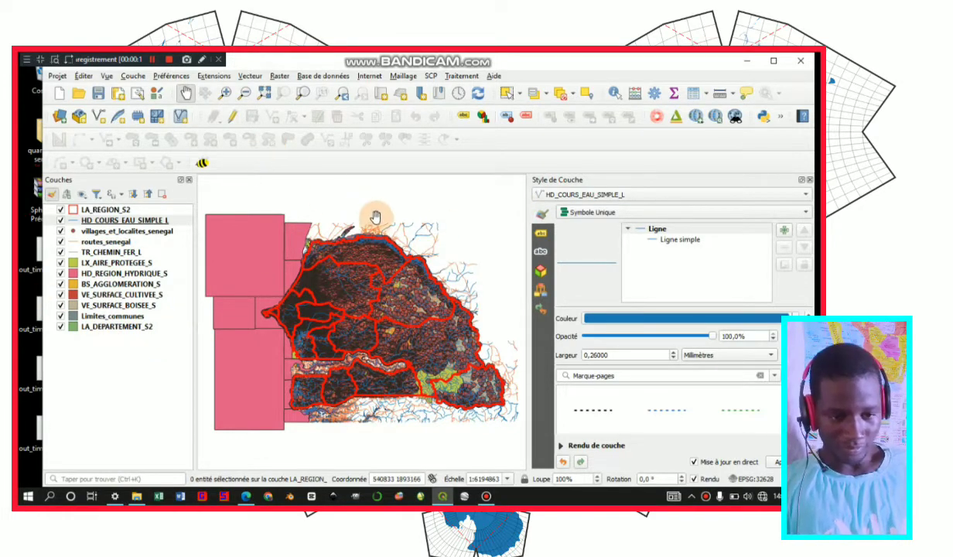
- Start the Clip (Couper) tool with villages_et_localites_senegal as source layer and LA_REGION_S2 as overlay layer
click(249, 76)
mouse_move(362, 150)
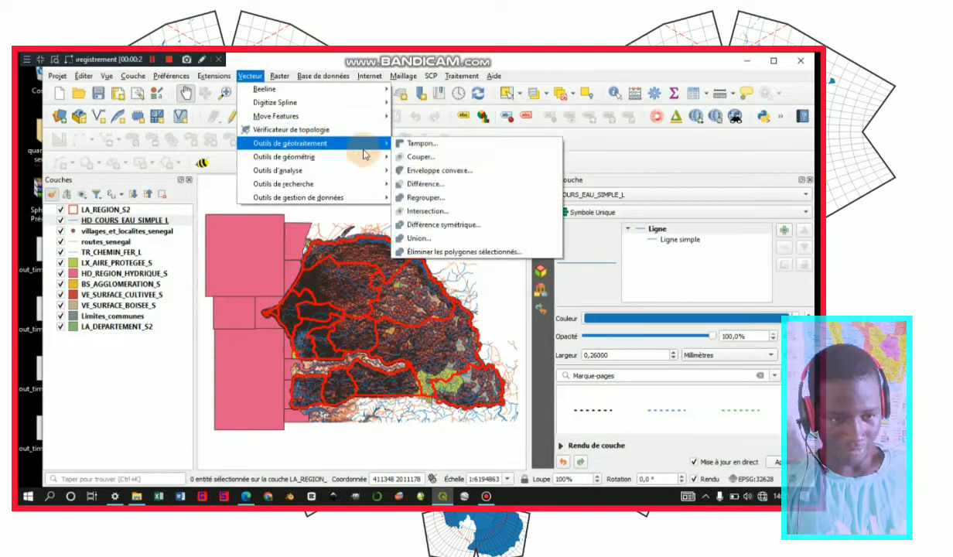
click(420, 156)
click(380, 184)
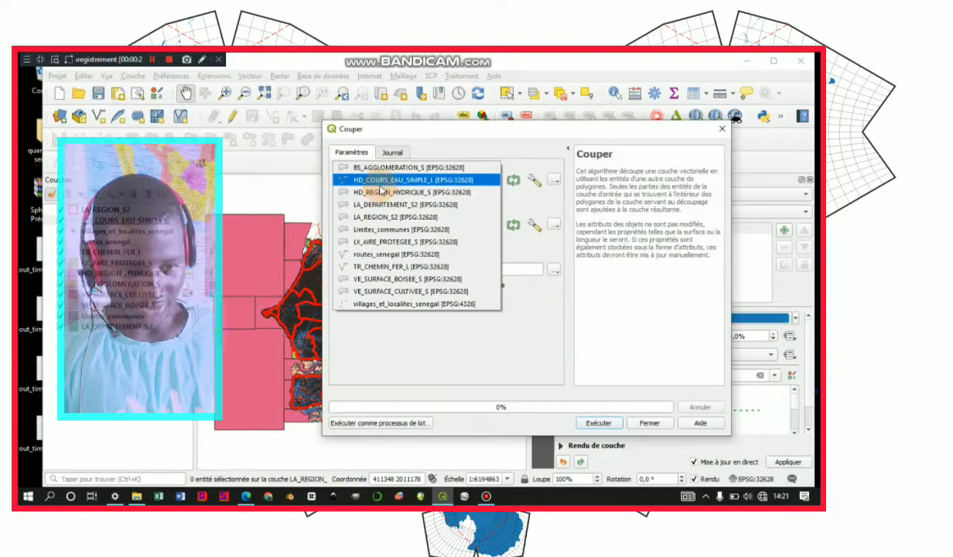
click(389, 303)
click(381, 226)
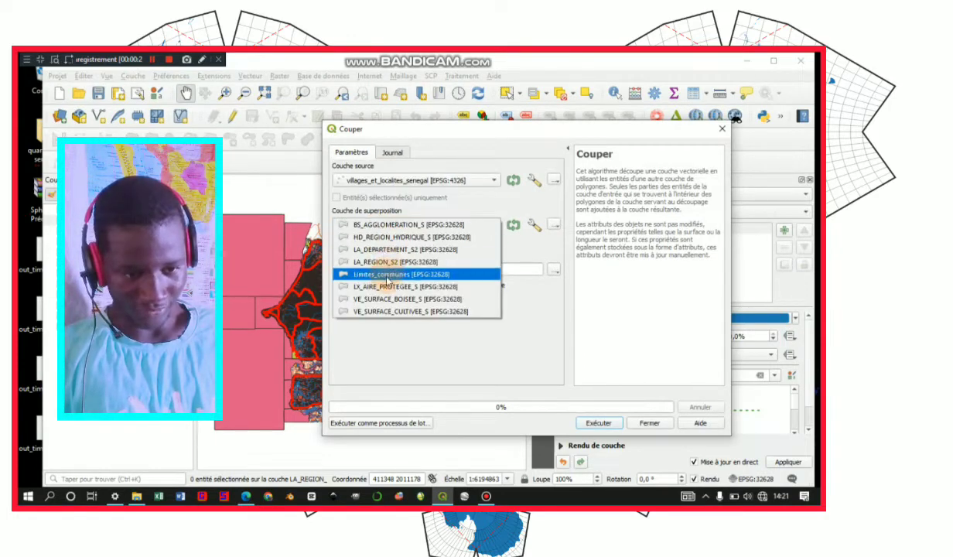
click(383, 262)
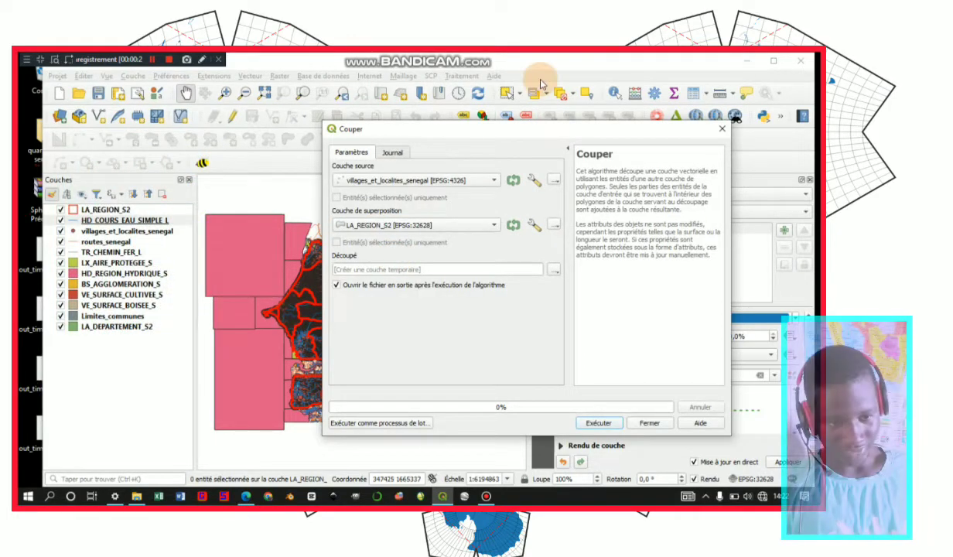
- Select the Thiès region polygon of the LA_REGION_S2 layer on the map
click(507, 93)
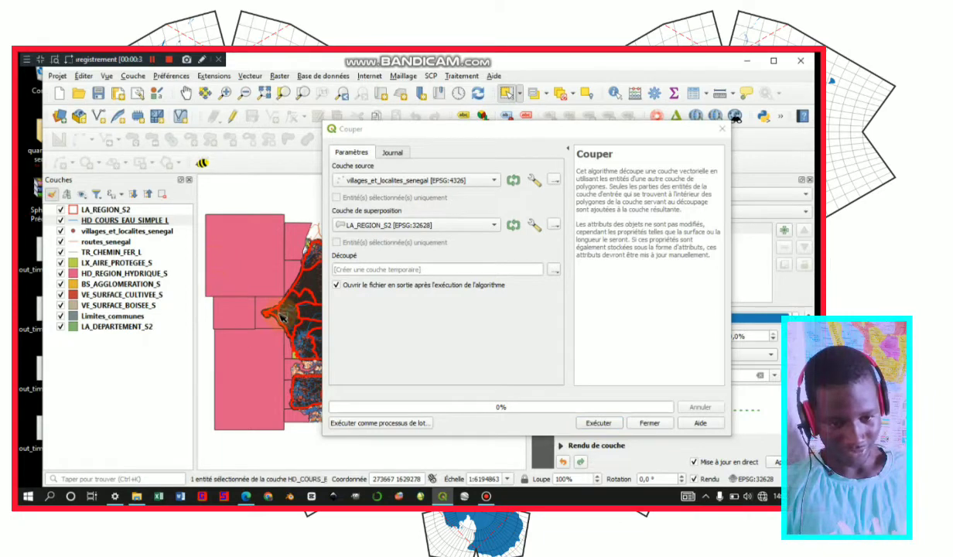
click(139, 210)
click(285, 302)
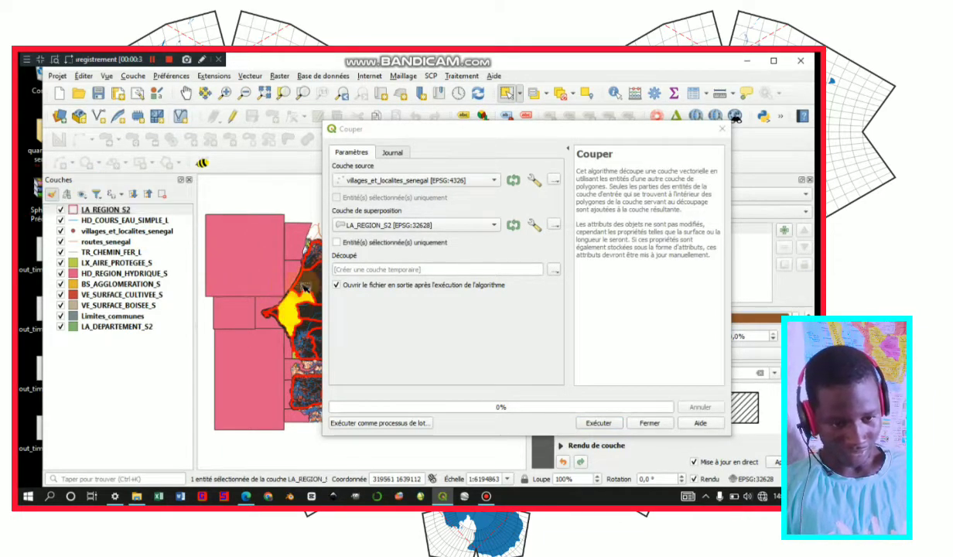
- Restrict the overlay to selected features and run the clip into a temporary layer, closing the dialog when done
click(378, 242)
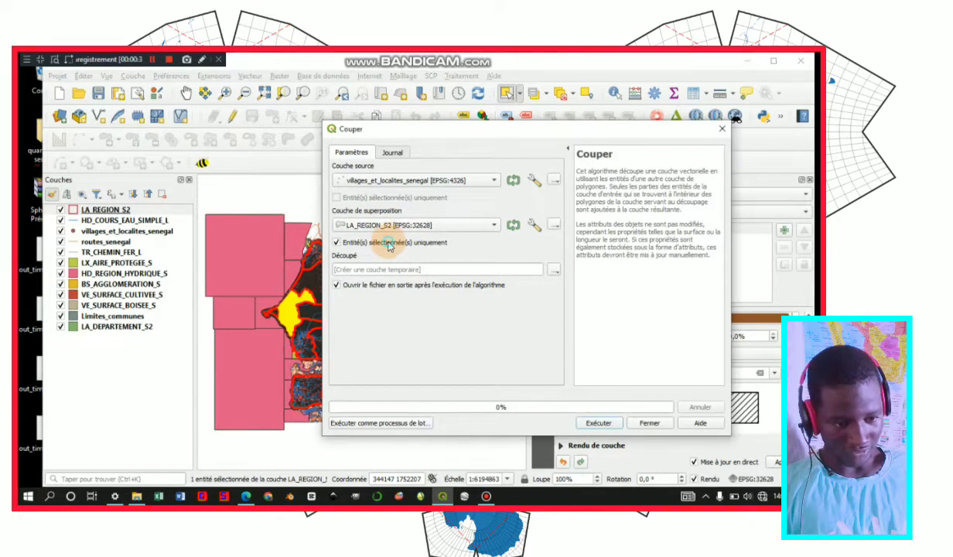
click(598, 424)
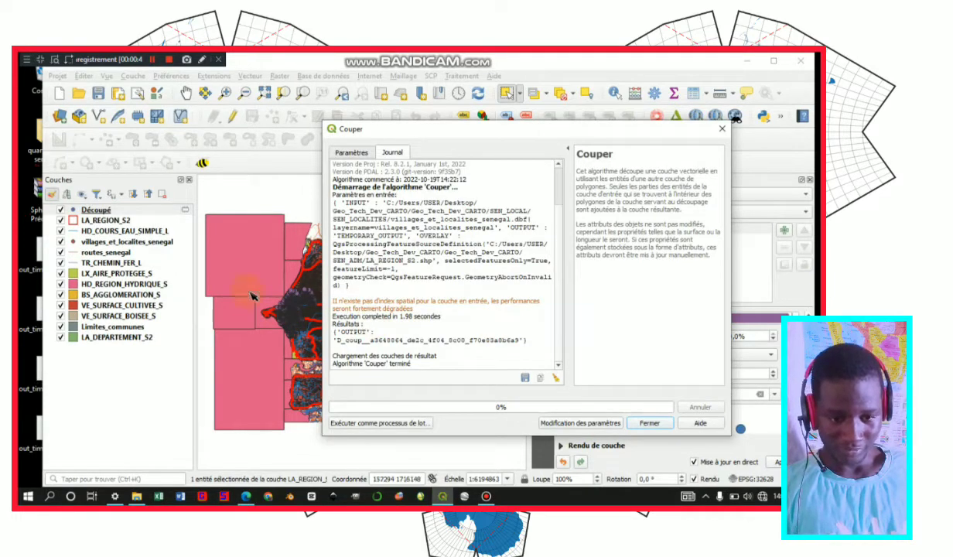
click(284, 93)
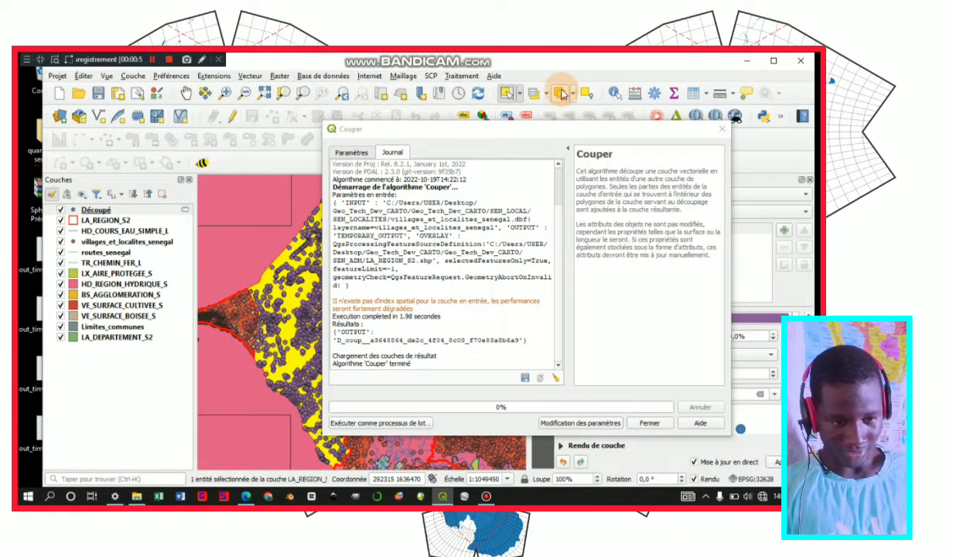
click(706, 142)
key(Escape)
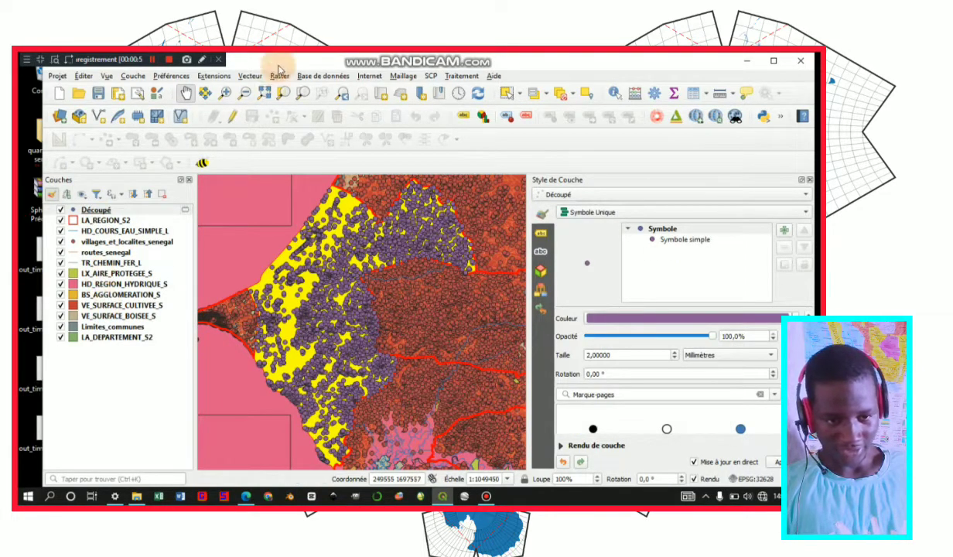
click(250, 76)
mouse_move(307, 146)
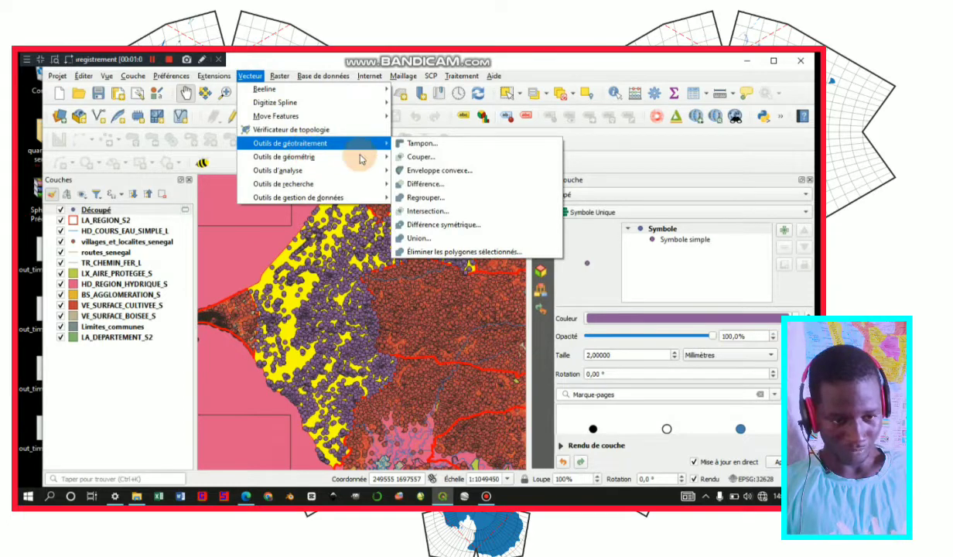
click(417, 156)
click(383, 185)
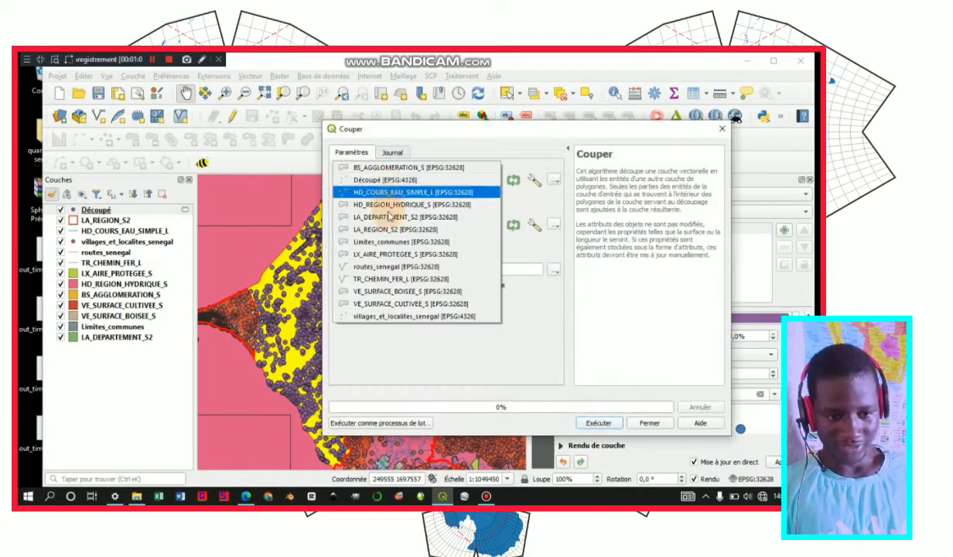
click(383, 242)
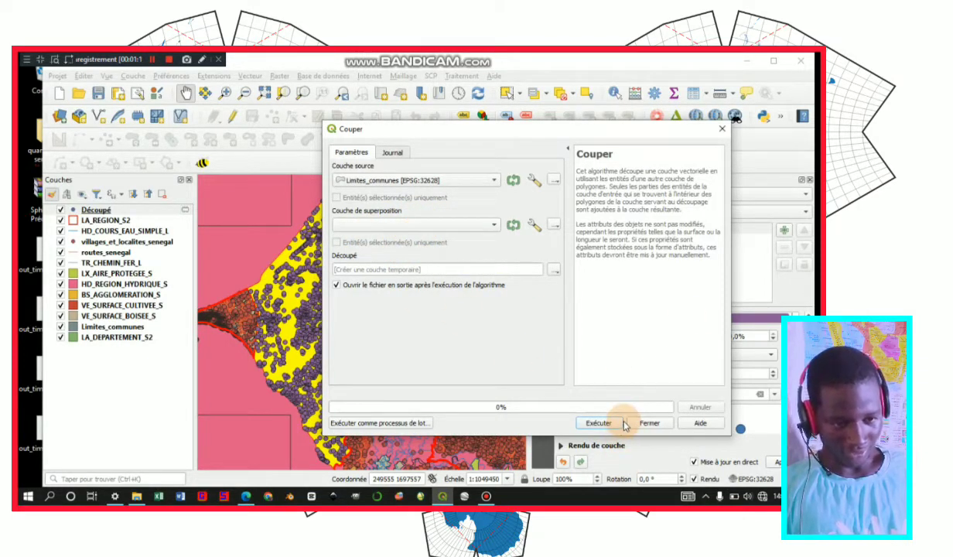
click(447, 183)
click(394, 216)
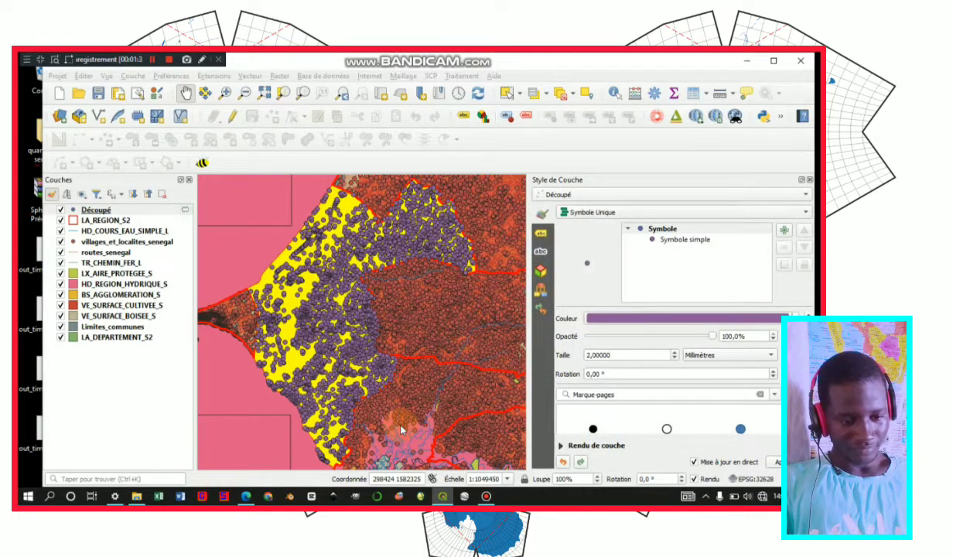
drag(363, 131, 407, 127)
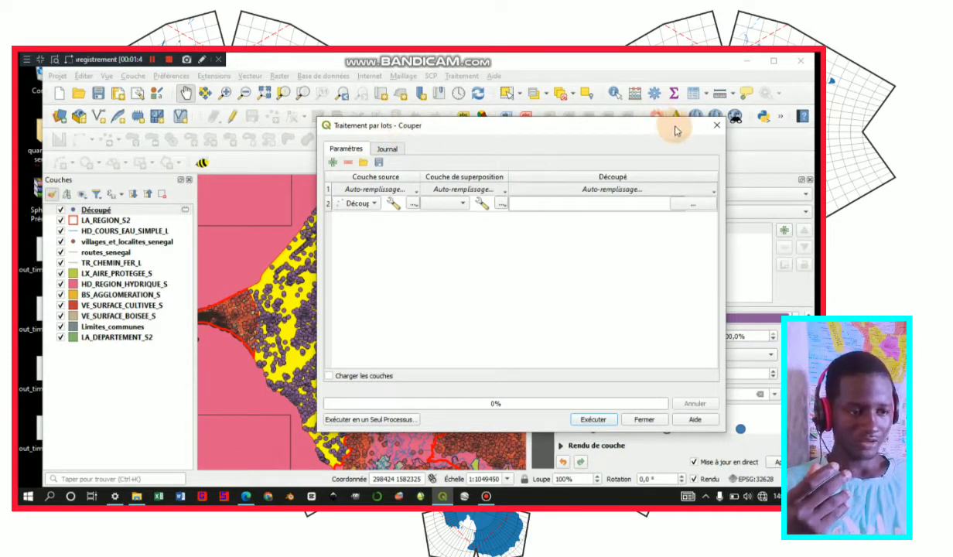
click(713, 132)
- Open the Difference geoprocessing tool to examine its batch-process option, and close it without running
click(250, 76)
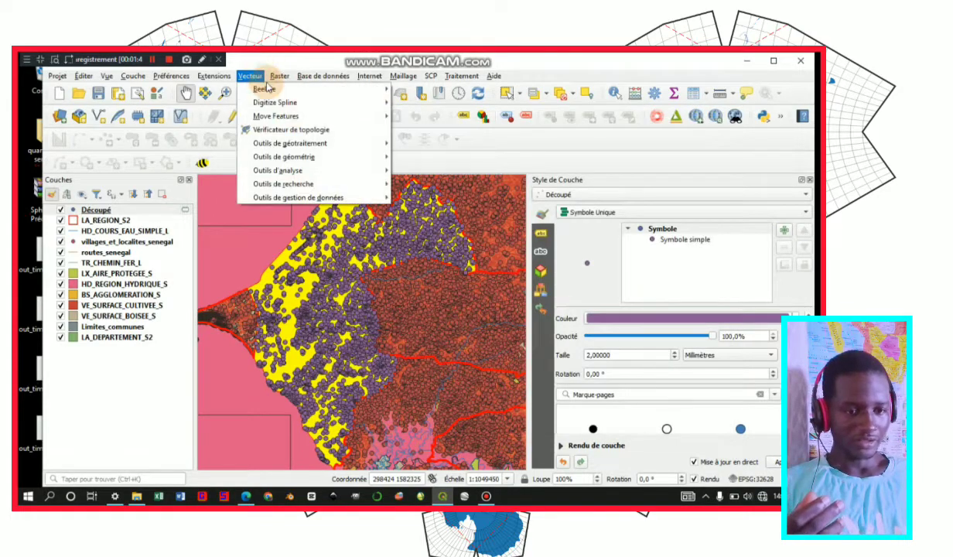
mouse_move(334, 156)
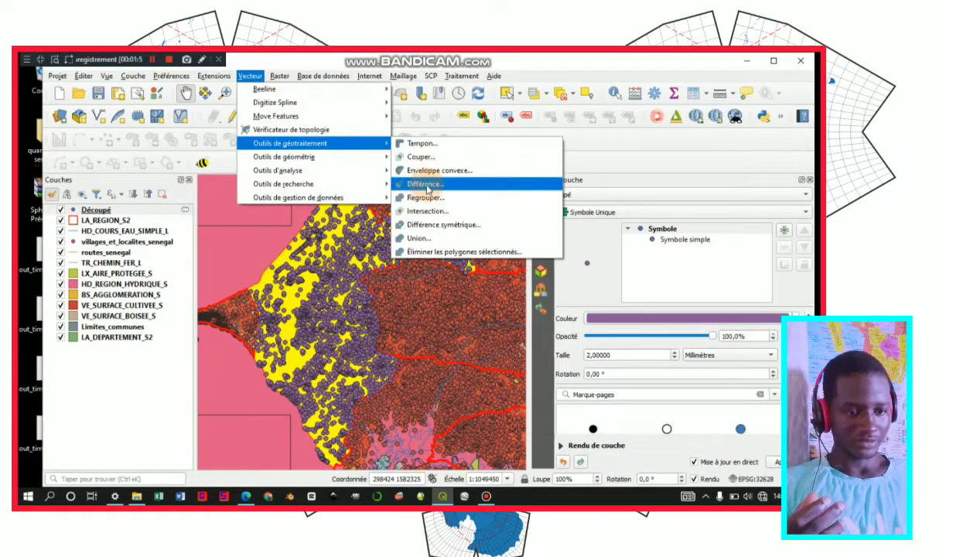
click(427, 186)
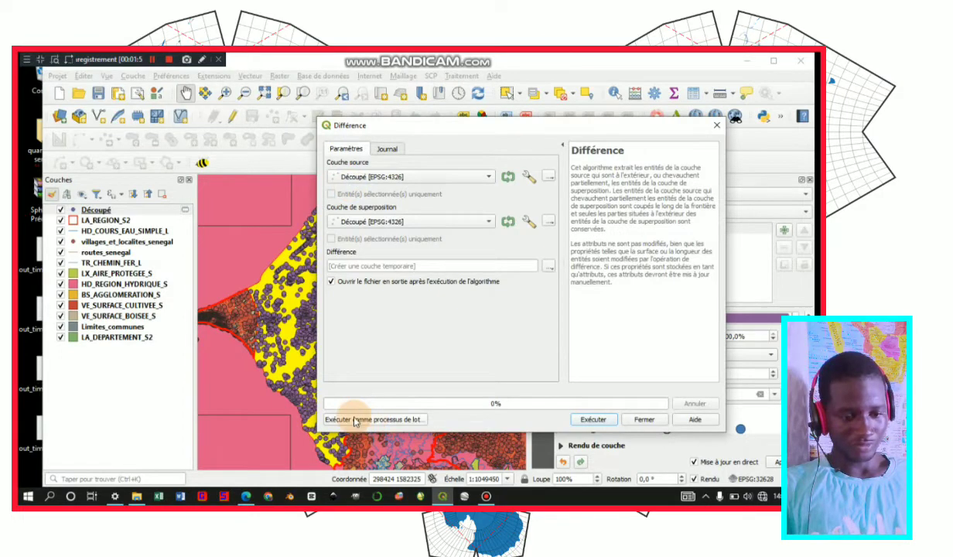
click(717, 126)
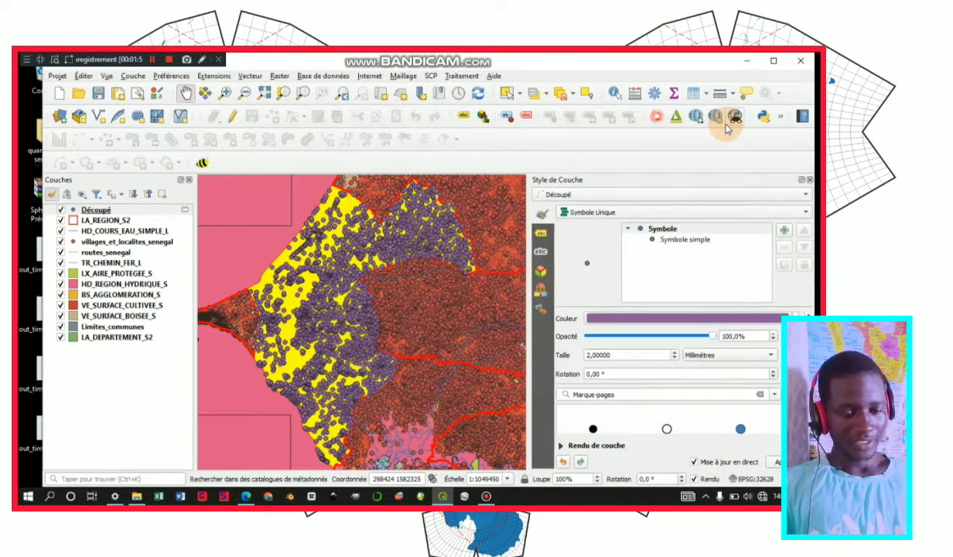
- Show the processing toolbox and examine the run options of the Exposition algorithm under Analyse de terrain raster
click(460, 77)
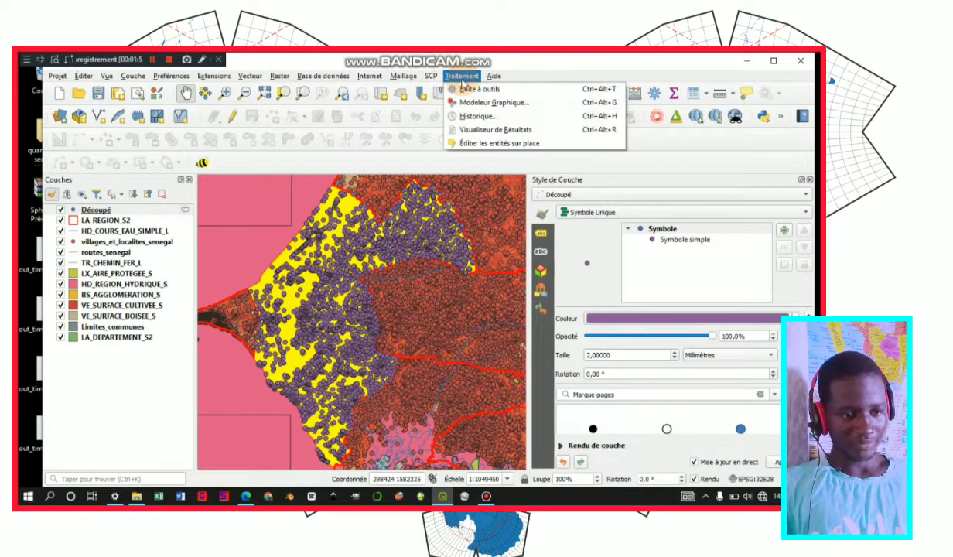
click(507, 93)
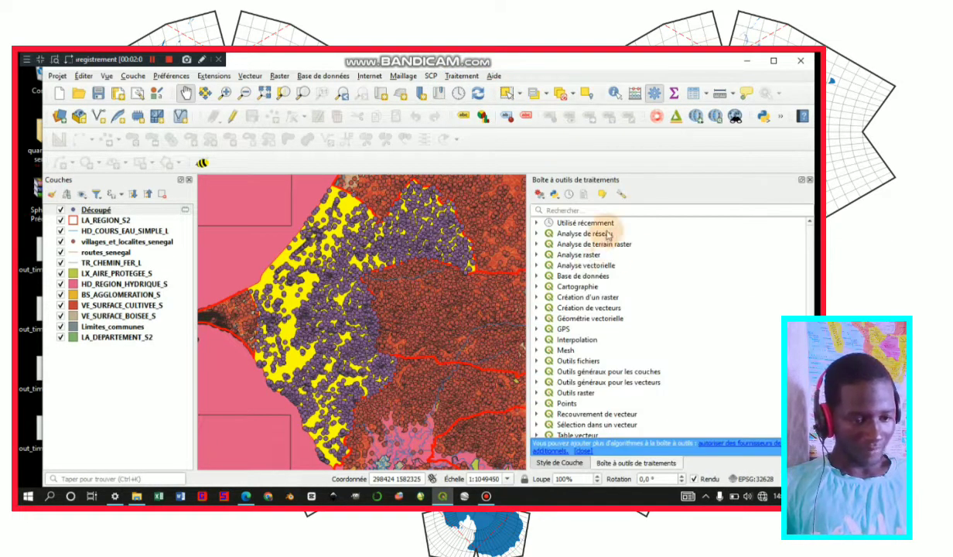
click(537, 243)
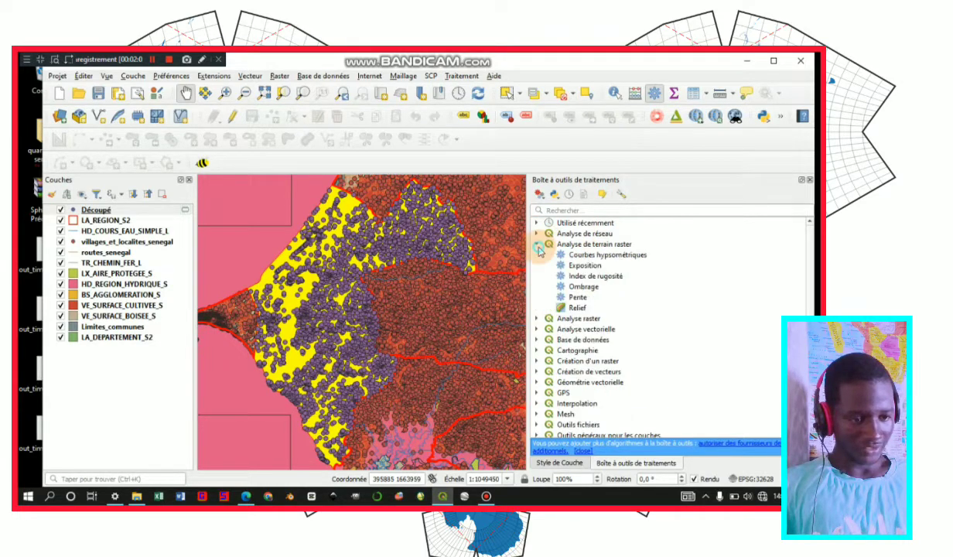
click(582, 266)
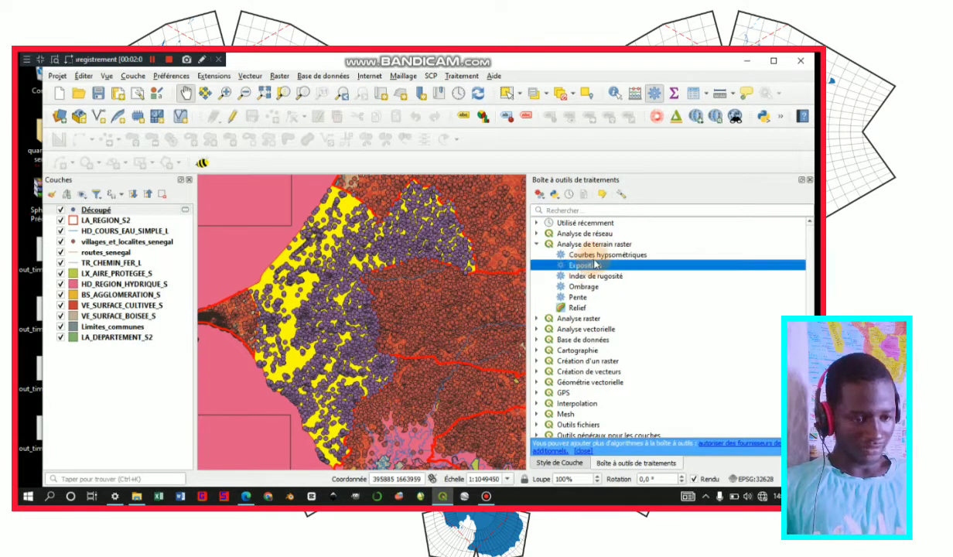
right_click(596, 269)
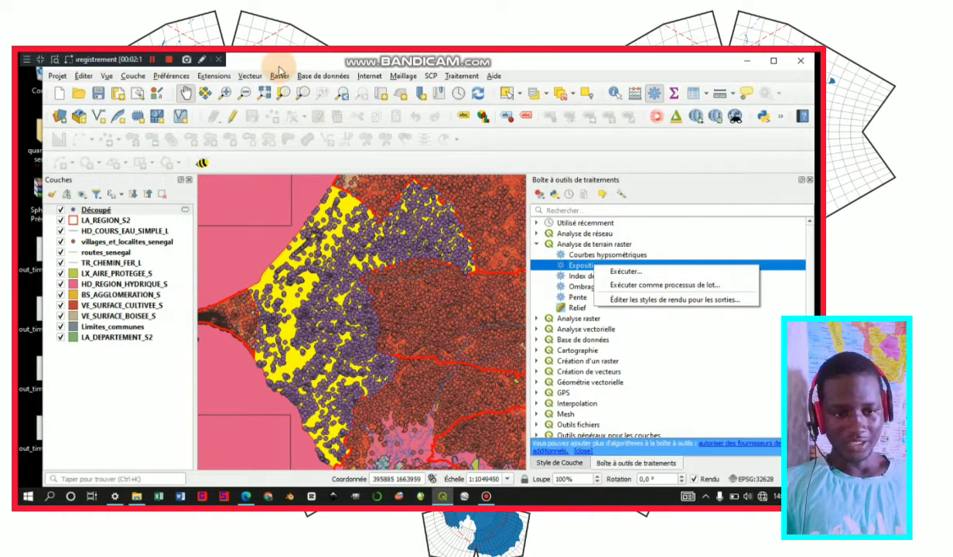
- Open the Clip (Couper) vector geoprocessing tool as a batch process
click(251, 75)
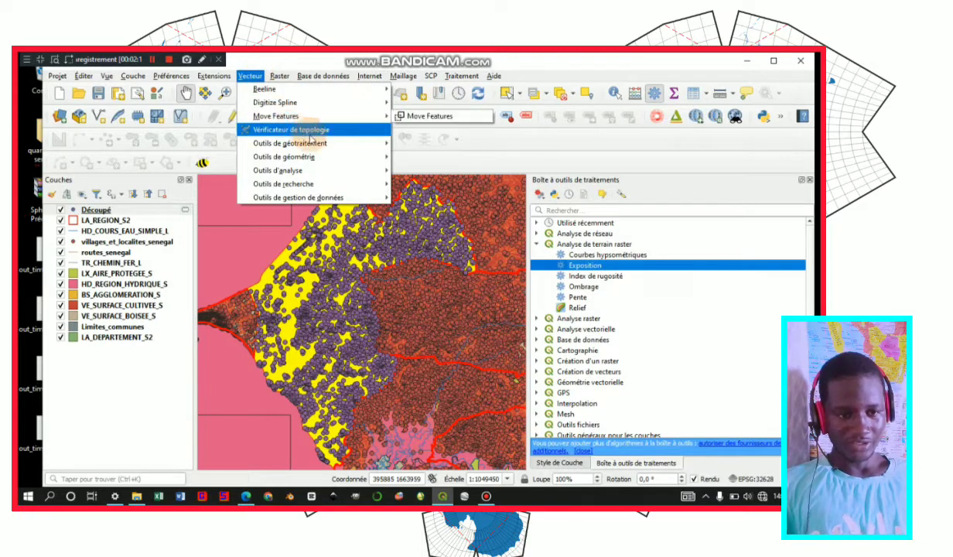
mouse_move(351, 145)
click(416, 157)
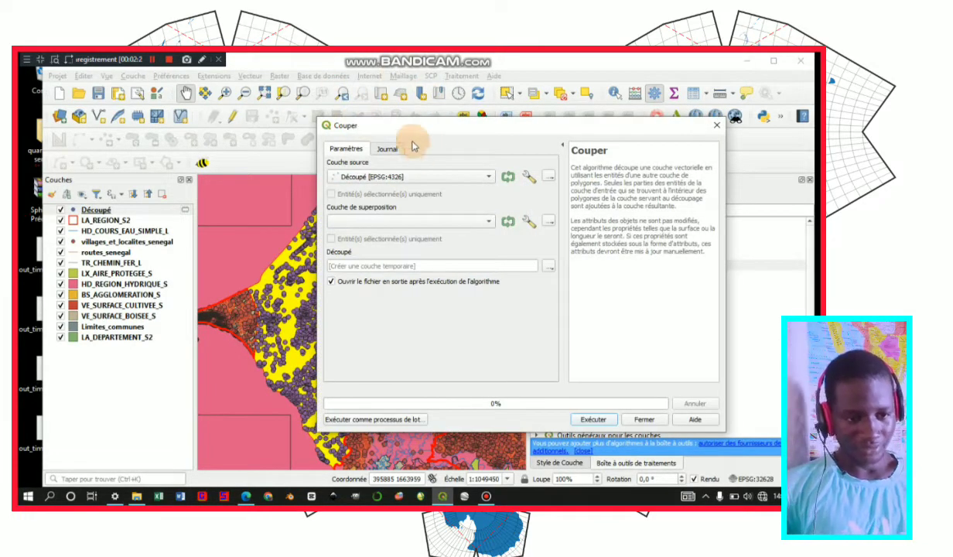
drag(387, 125, 420, 124)
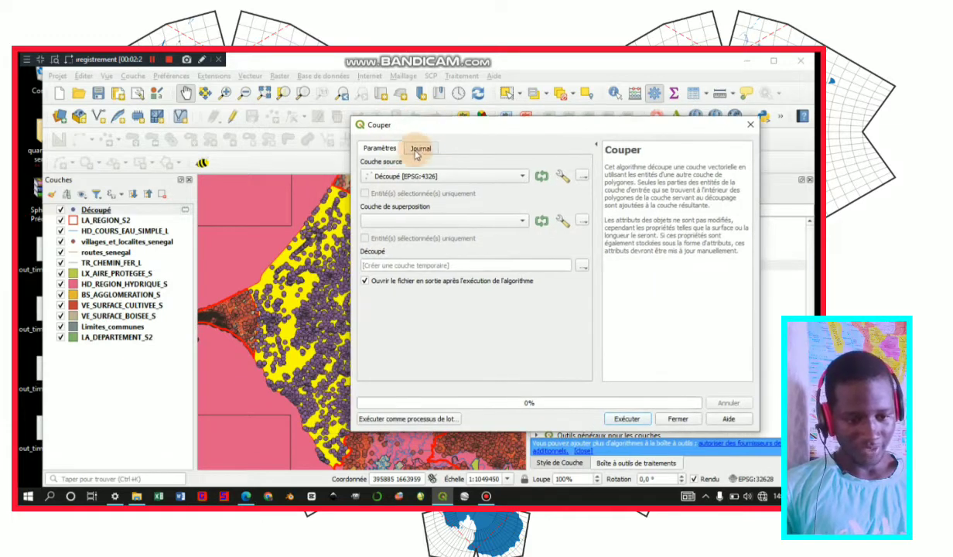
click(397, 418)
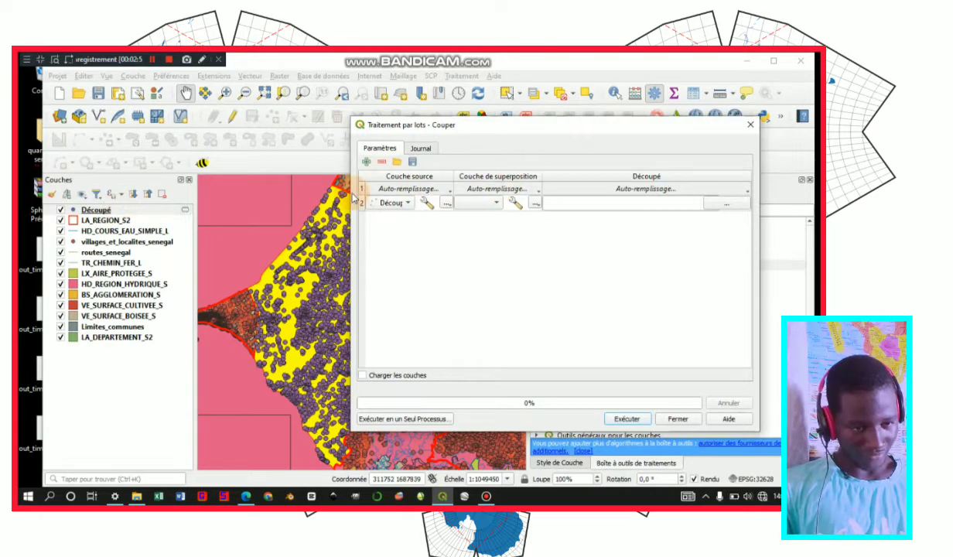
- Widen the batch clip dialog and its source and overlay layer columns so the full layer names fit
click(458, 204)
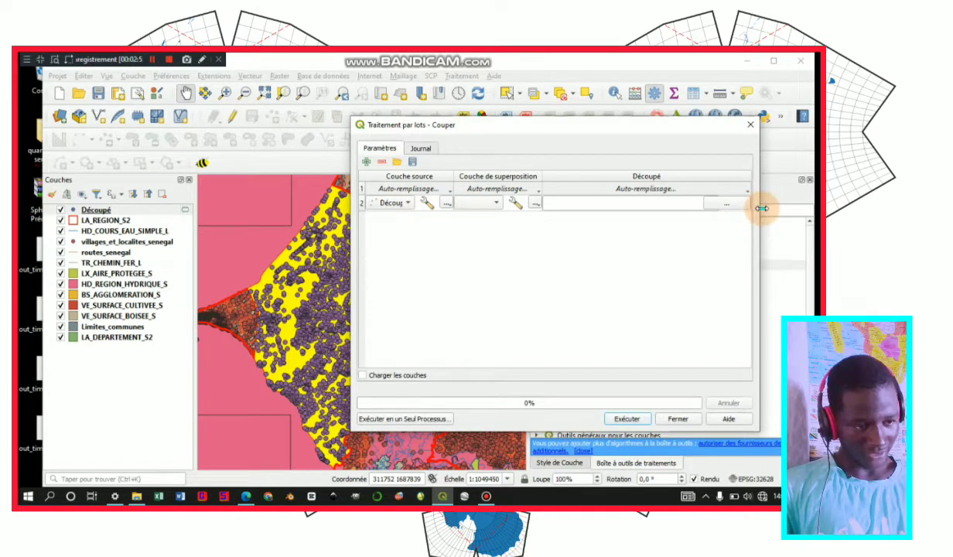
drag(762, 209, 793, 209)
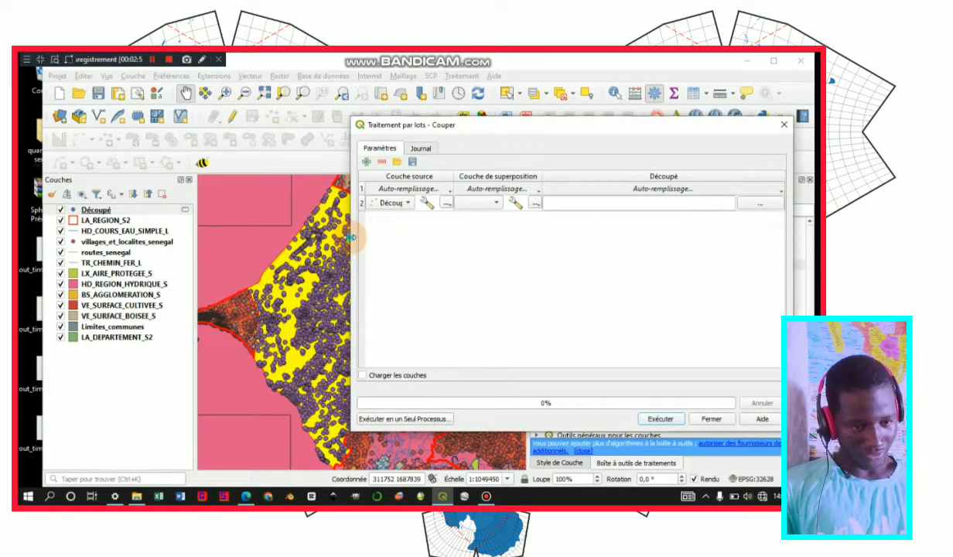
drag(351, 237, 285, 239)
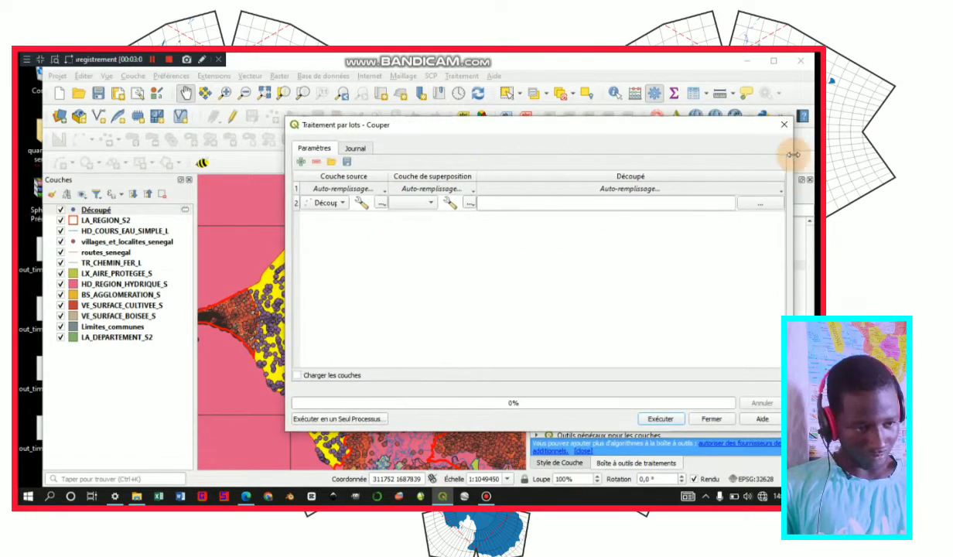
double_click(476, 177)
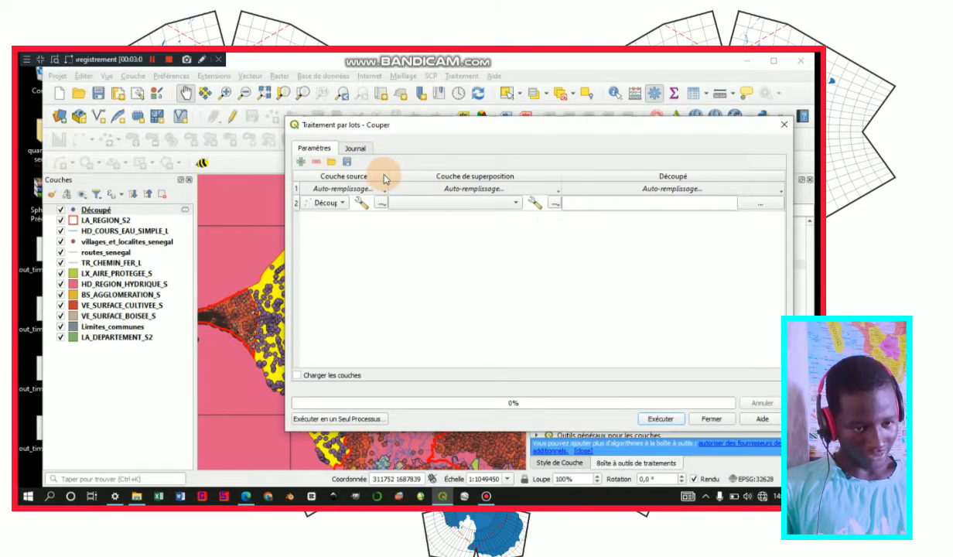
drag(397, 175, 438, 174)
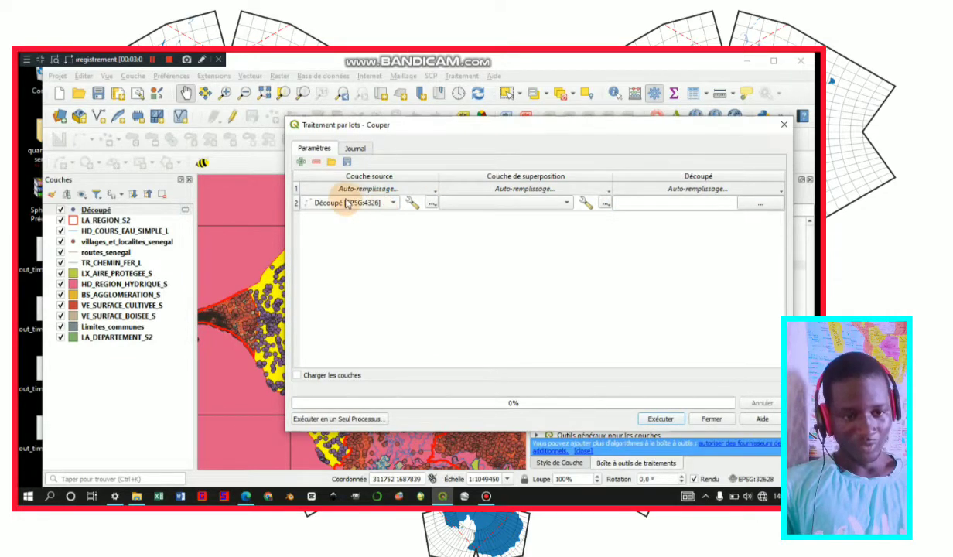
- Set the first batch row's source layer to BS_AGGLOMERATION_S and its overlay layer to LA_REGION_S2
click(359, 205)
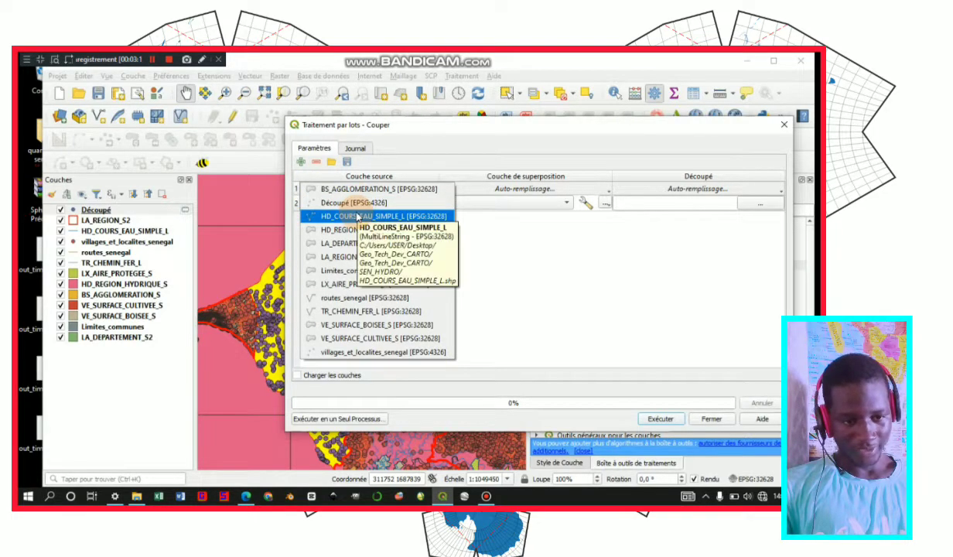
click(361, 191)
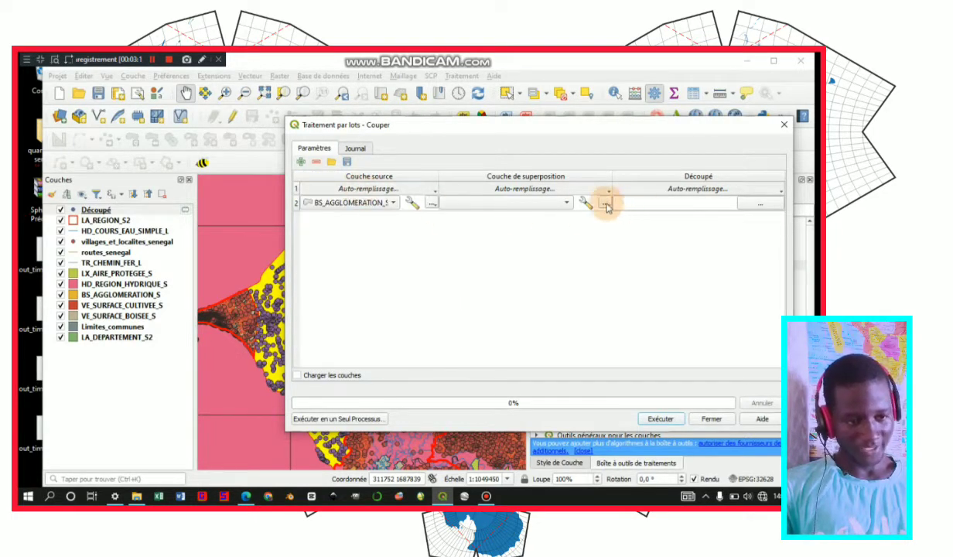
click(508, 204)
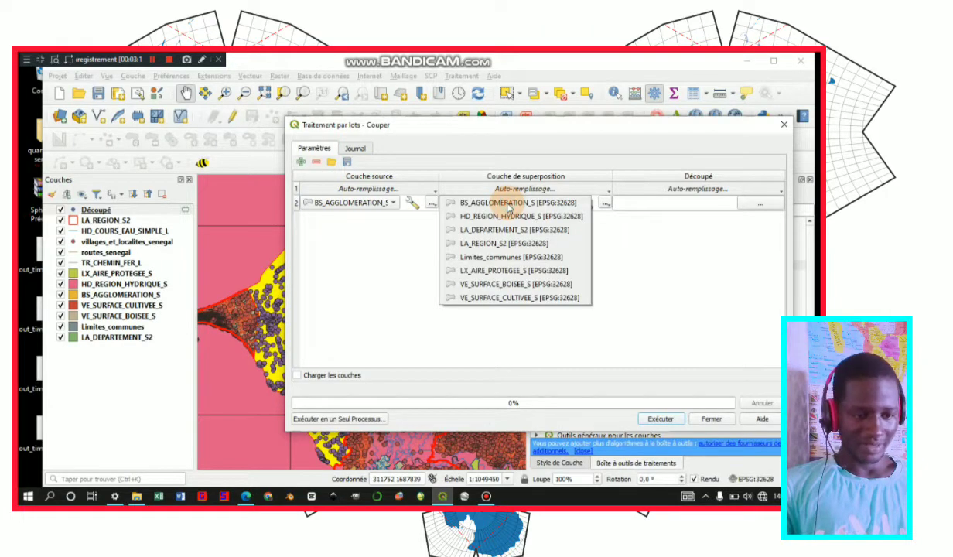
click(527, 243)
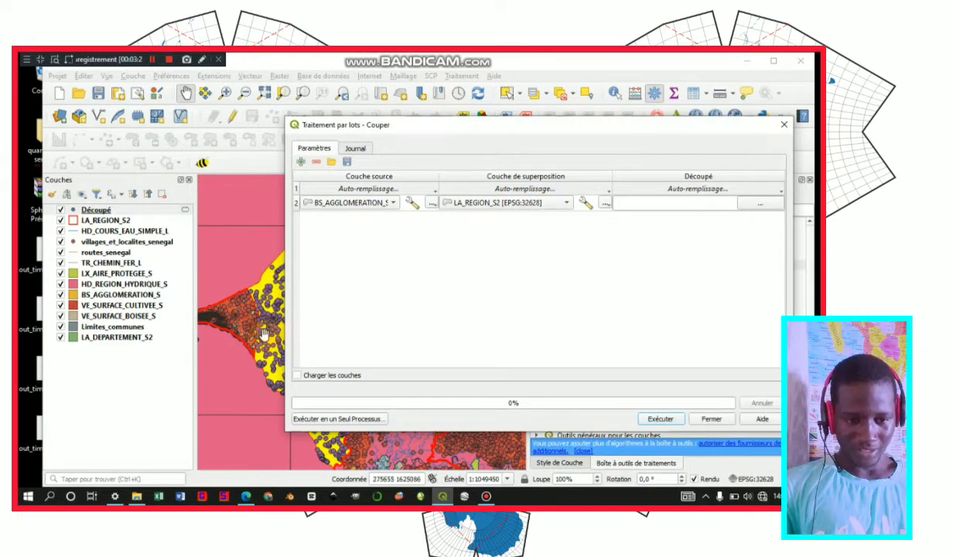
- Examine the overlay layer's advanced options and the autofill selection from loaded layers, leaving both without changes
click(588, 202)
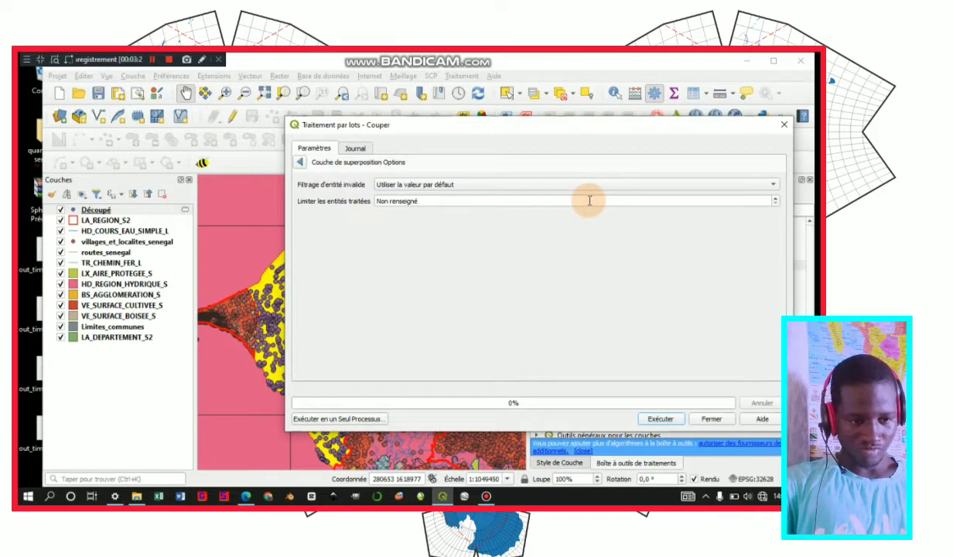
click(302, 162)
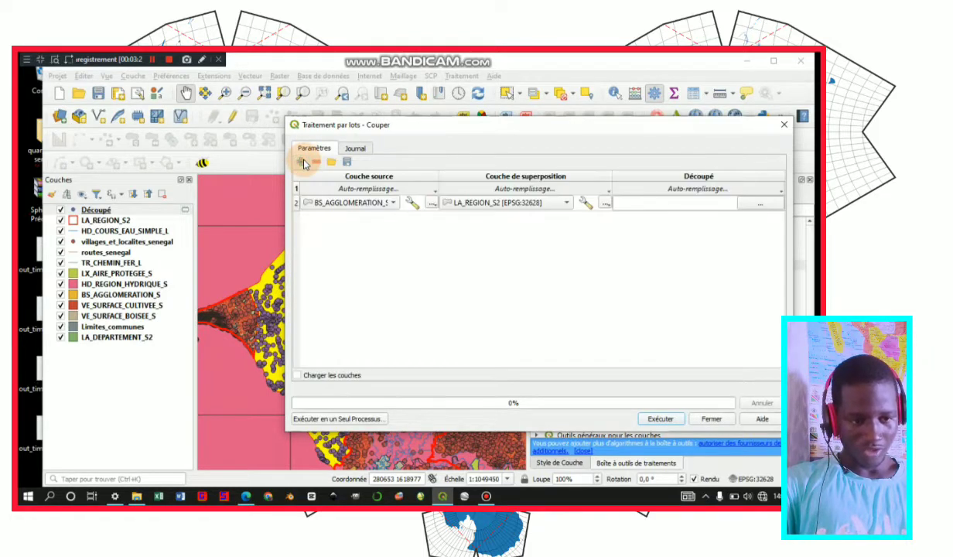
click(478, 204)
click(477, 206)
click(497, 190)
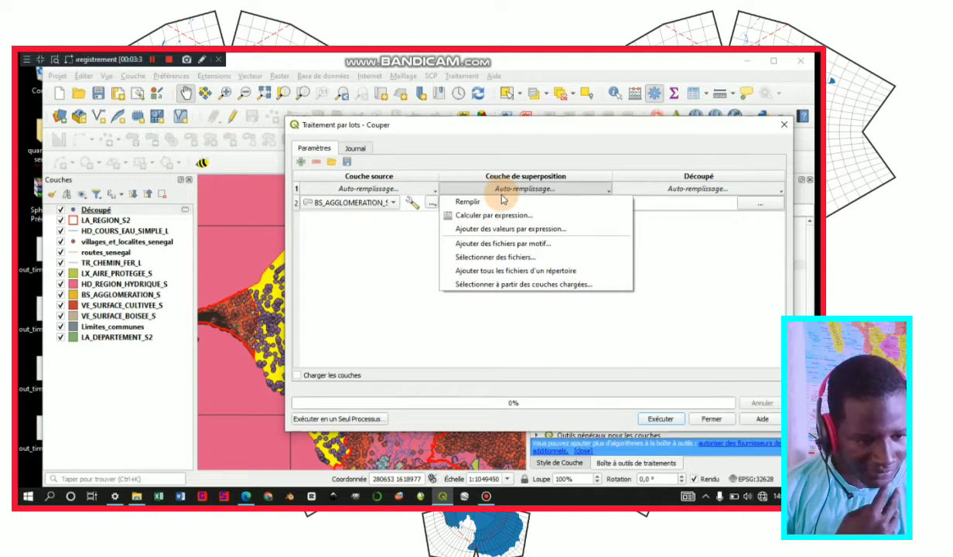
click(494, 285)
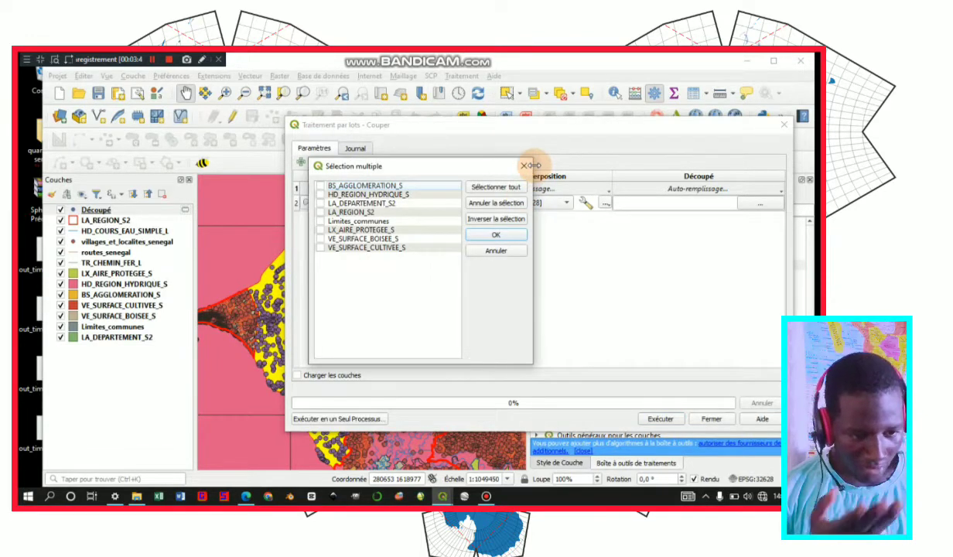
click(525, 166)
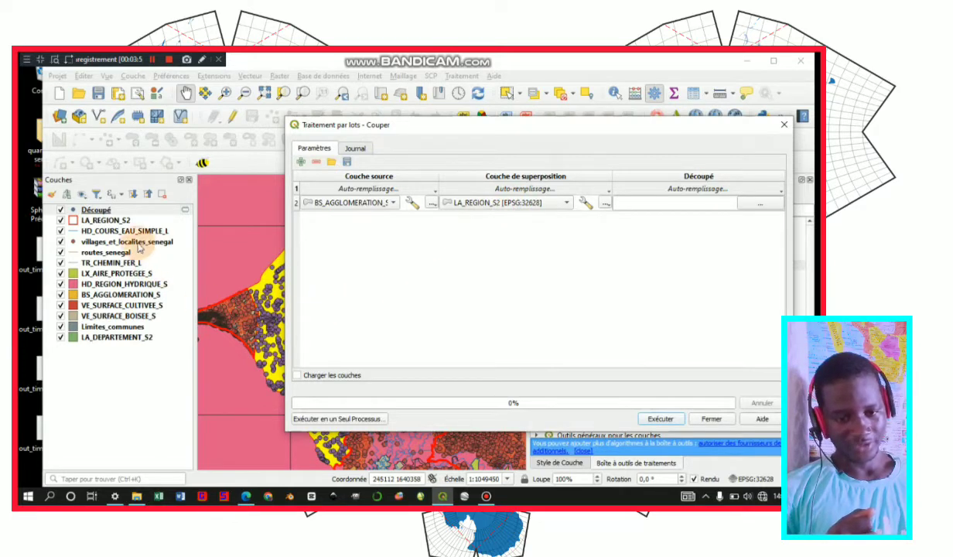
- Export the selected feature of LA_REGION_S2 as a GeoPackage named thies in EPSG:32628 and add it to the map
drag(121, 211, 122, 223)
click(122, 222)
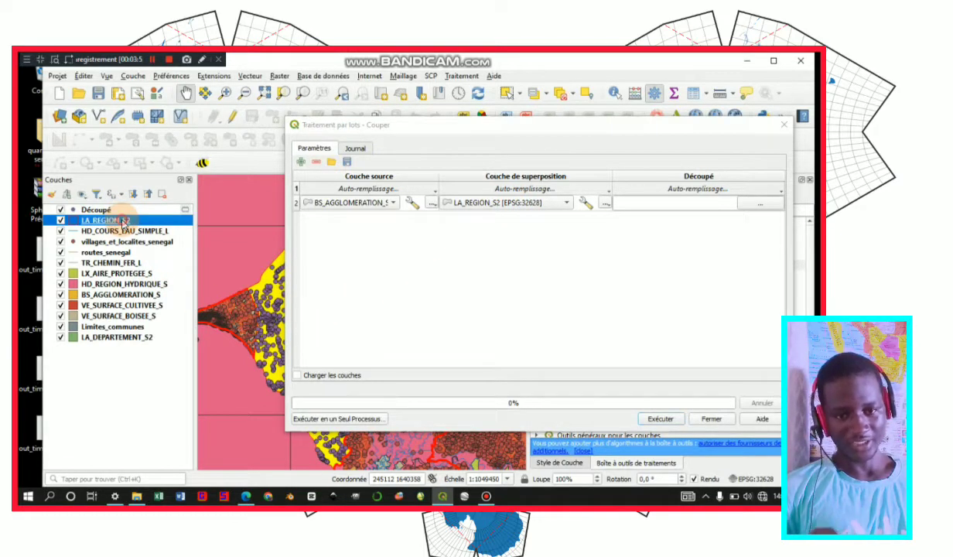
right_click(122, 222)
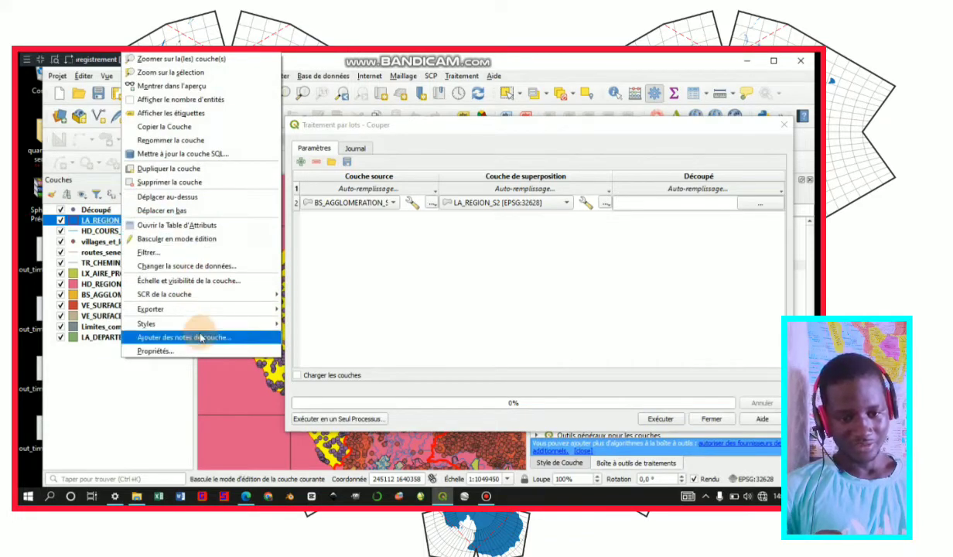
mouse_move(218, 311)
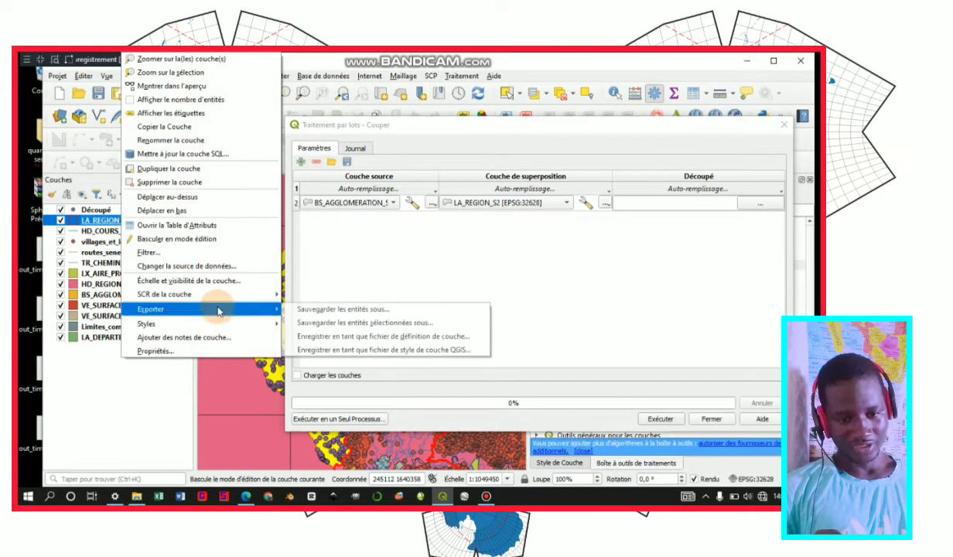
click(373, 322)
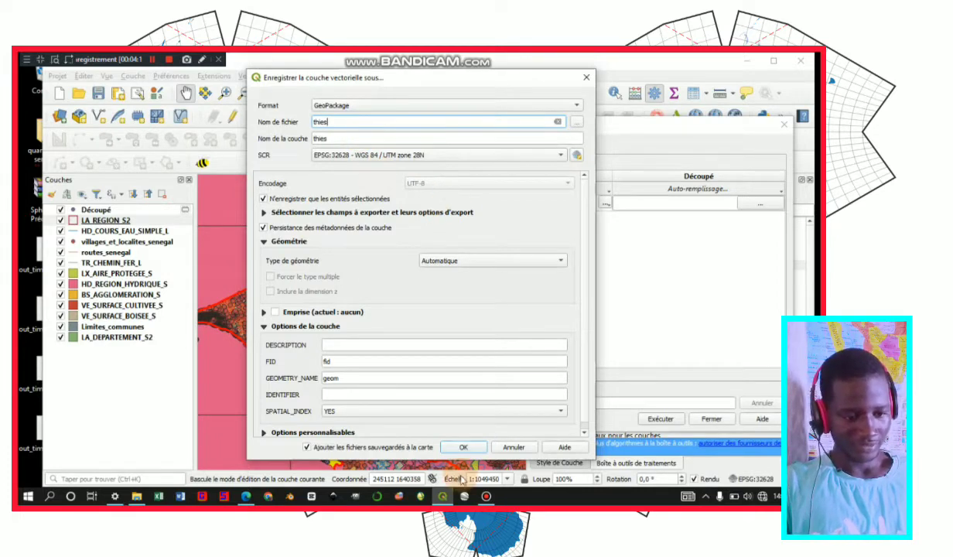
click(462, 448)
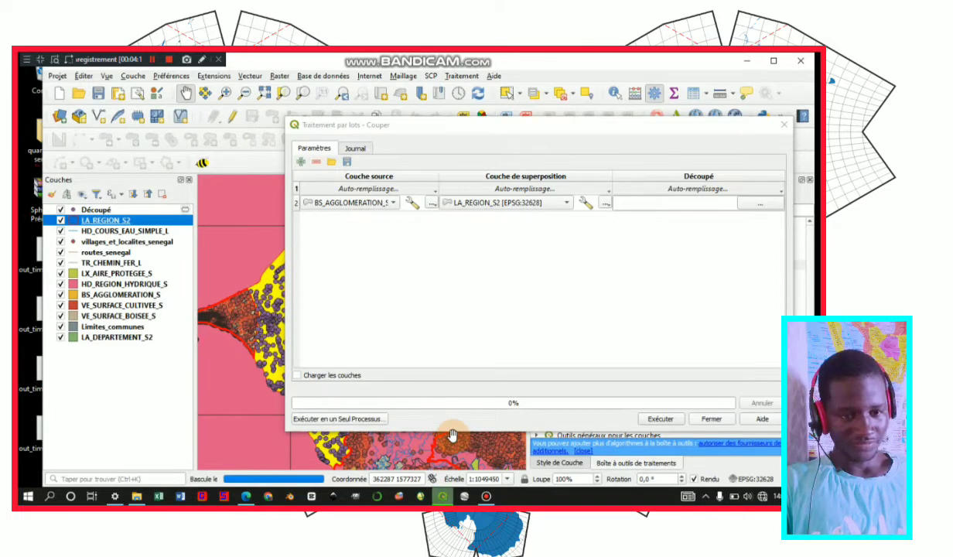
- Set the first row's overlay layer to thies and add a second batch row with HD_COURS_EAU_SIMPLE_L as its source
click(481, 205)
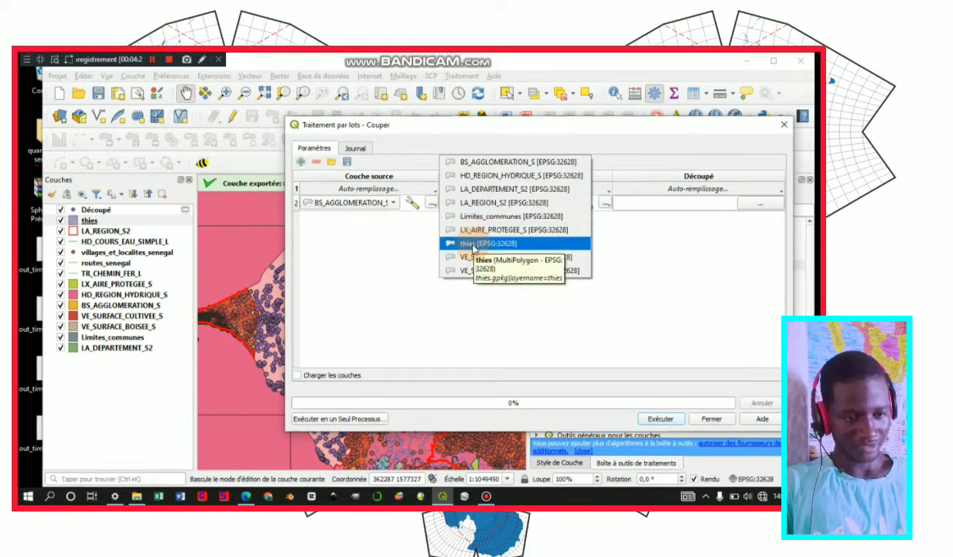
click(473, 244)
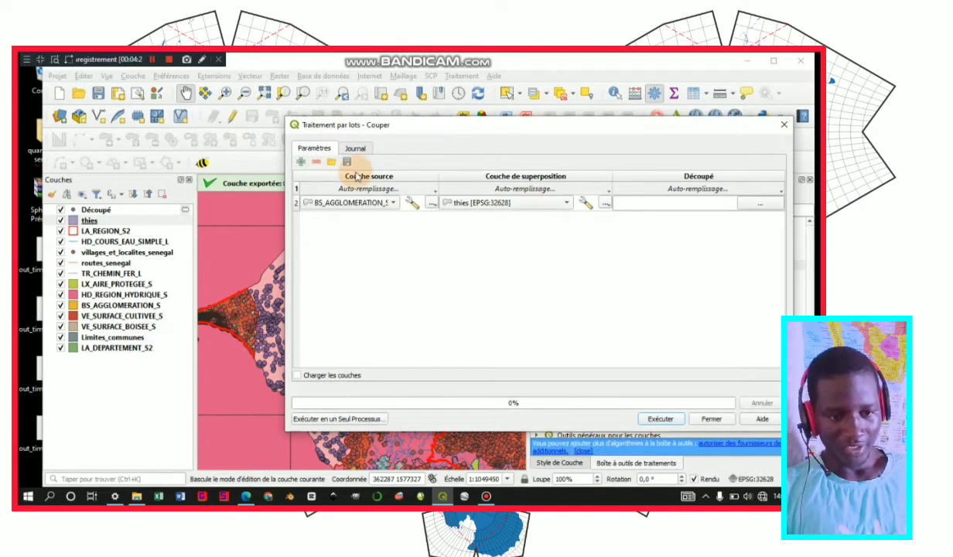
click(304, 164)
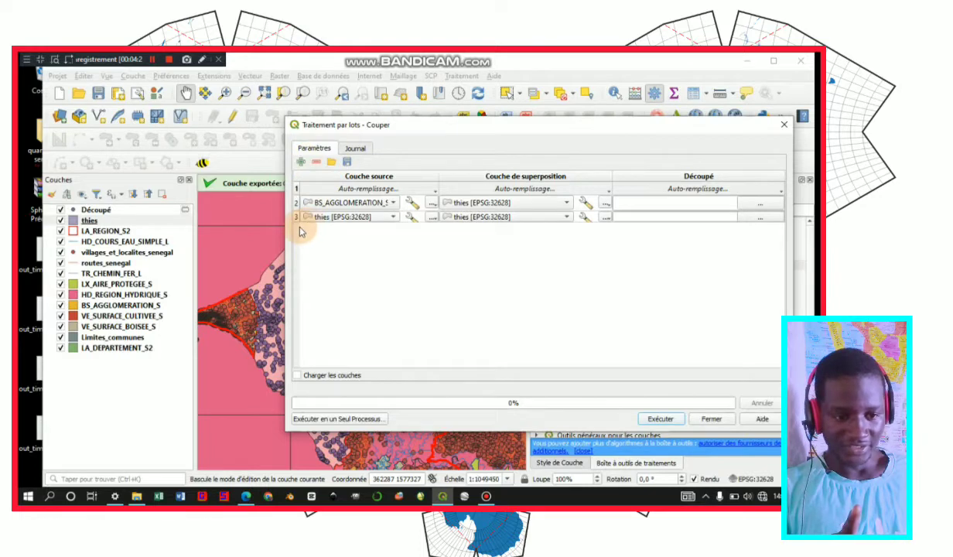
click(359, 220)
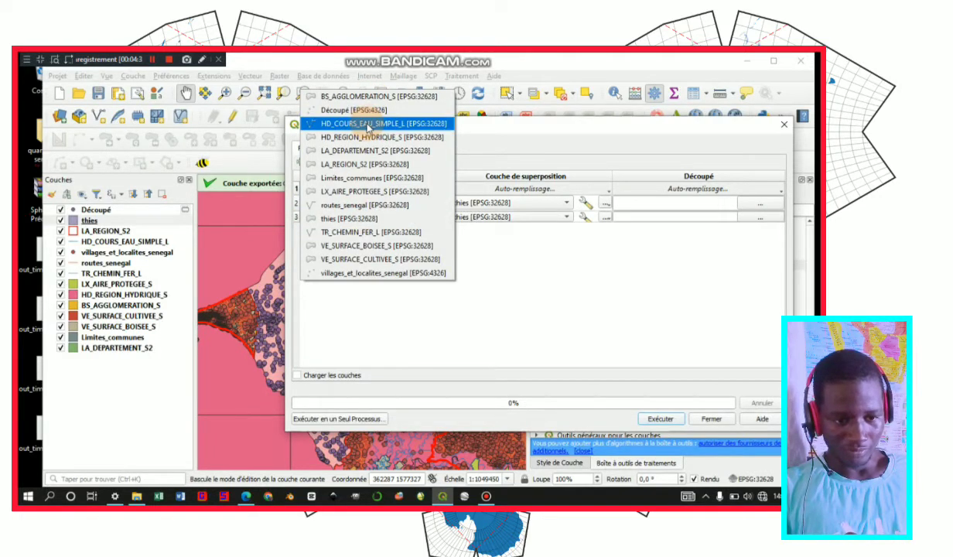
click(368, 123)
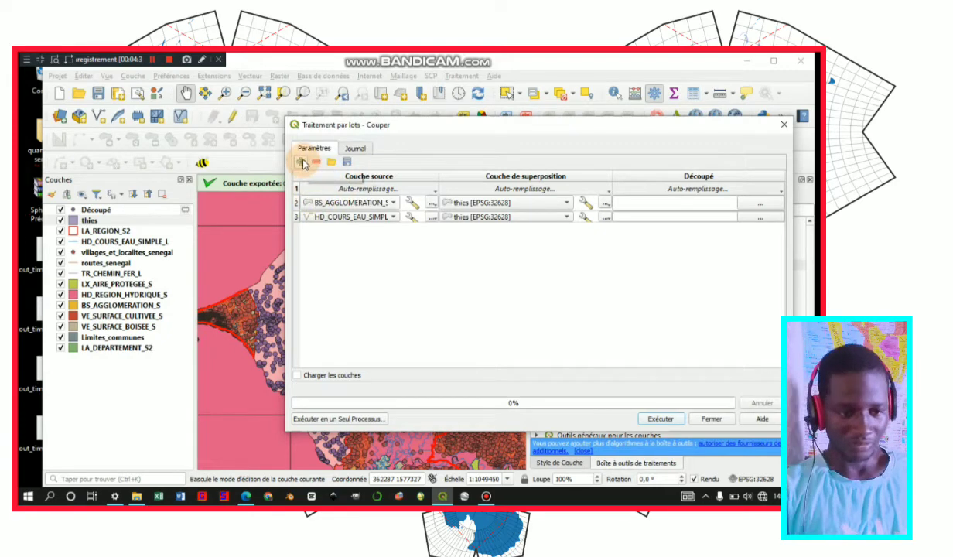
- Add eight more rows to the batch clip table, up to row 11
click(302, 162)
click(302, 163)
click(303, 163)
click(303, 163)
click(302, 163)
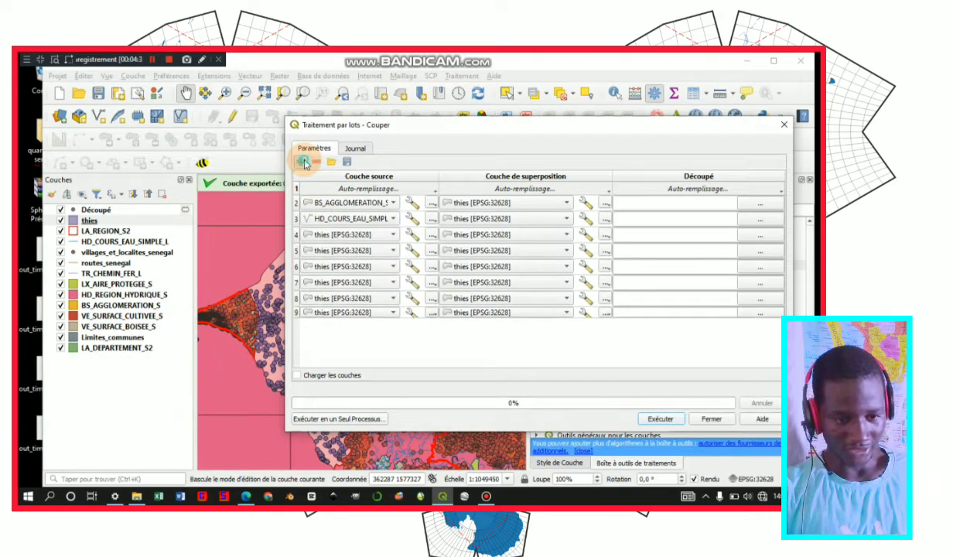
click(302, 162)
click(303, 163)
click(303, 162)
- Set the source layers of rows 4 to 7 to HD_REGION_HYDRIQUE_S, LA_DEPARTEMENT_S2, Limites_communes and LX_AIRE_PROTEGEE_S
click(364, 234)
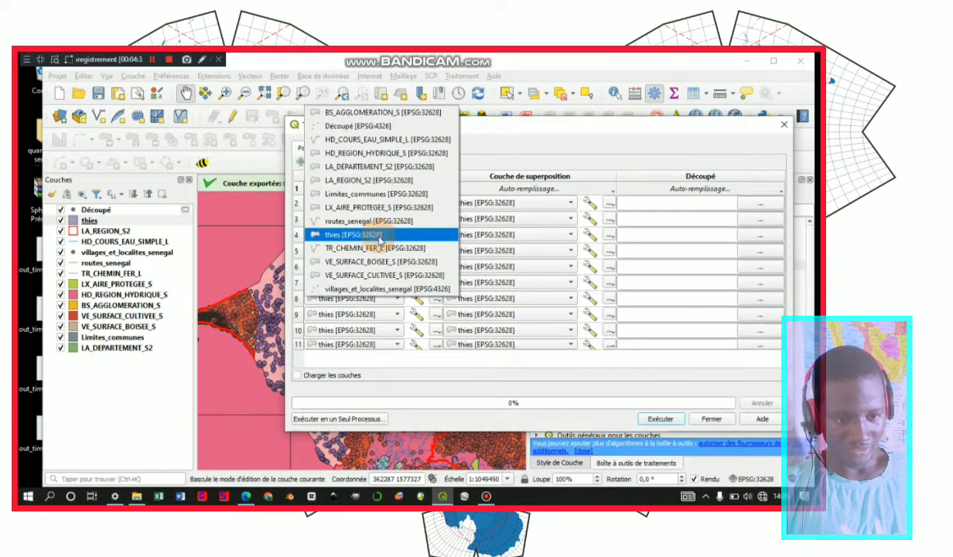
click(377, 153)
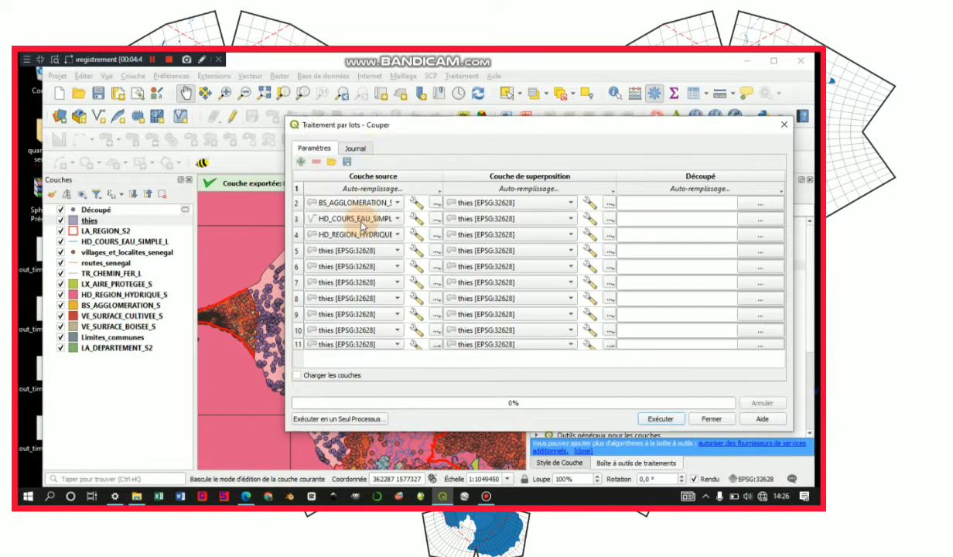
click(333, 248)
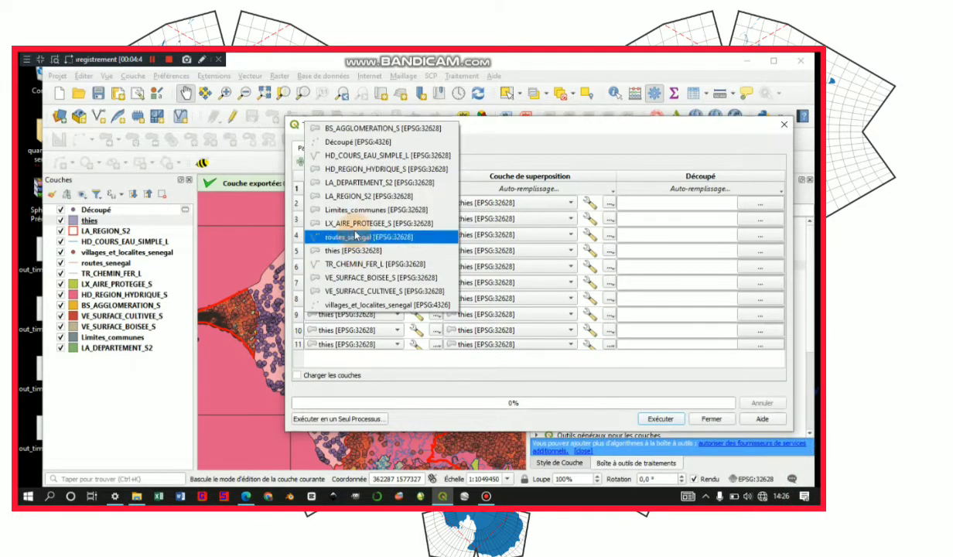
click(354, 182)
click(356, 266)
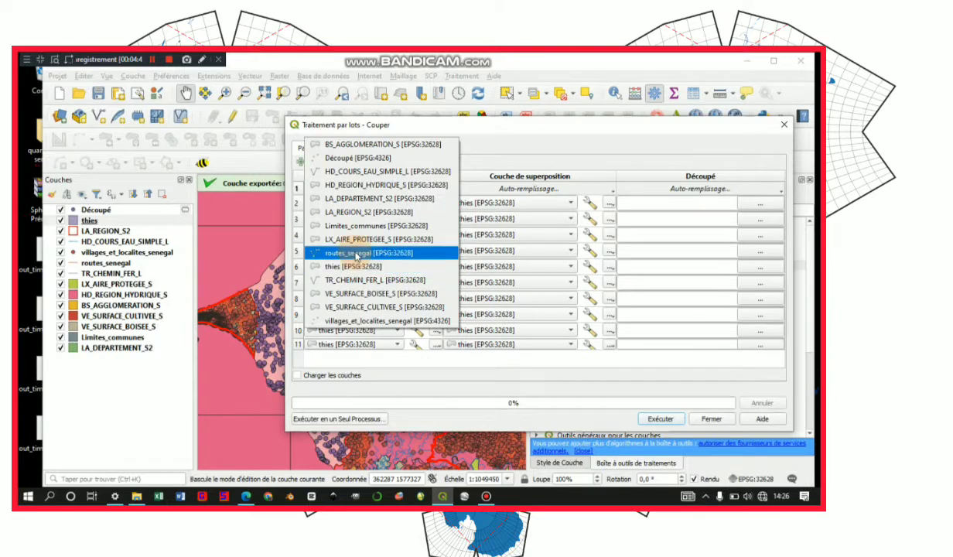
click(354, 225)
click(354, 284)
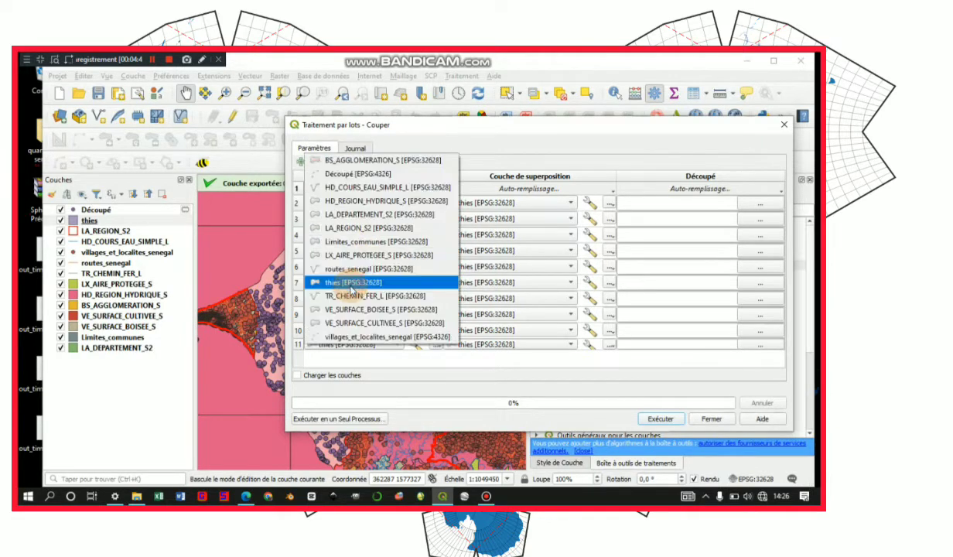
click(354, 255)
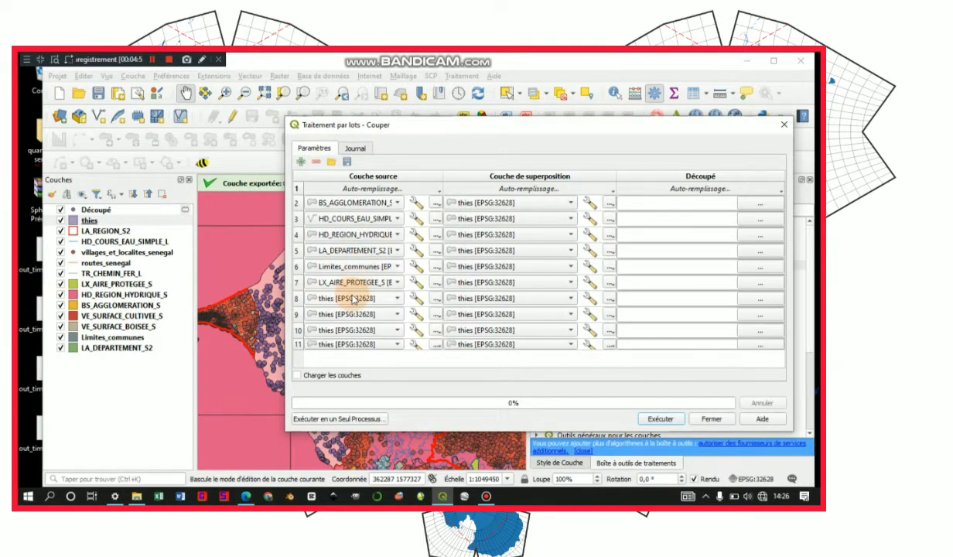
- Set the source layers of rows 8 to 11 to routes_senegal, TR_CHEMIN_FER_L, VE_SURFACE_BOISEE_S and VE_SURFACE_CULTIVEE_S
click(352, 299)
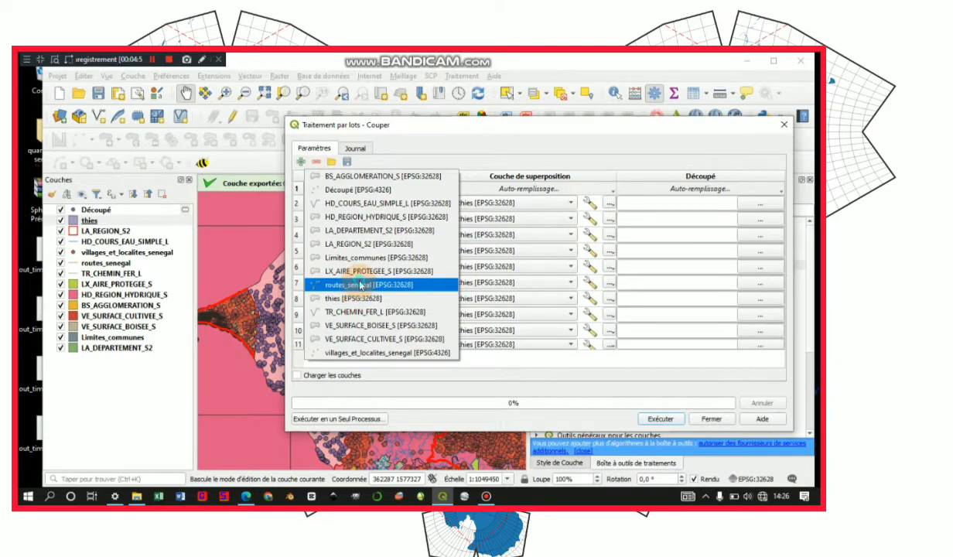
click(359, 284)
click(350, 314)
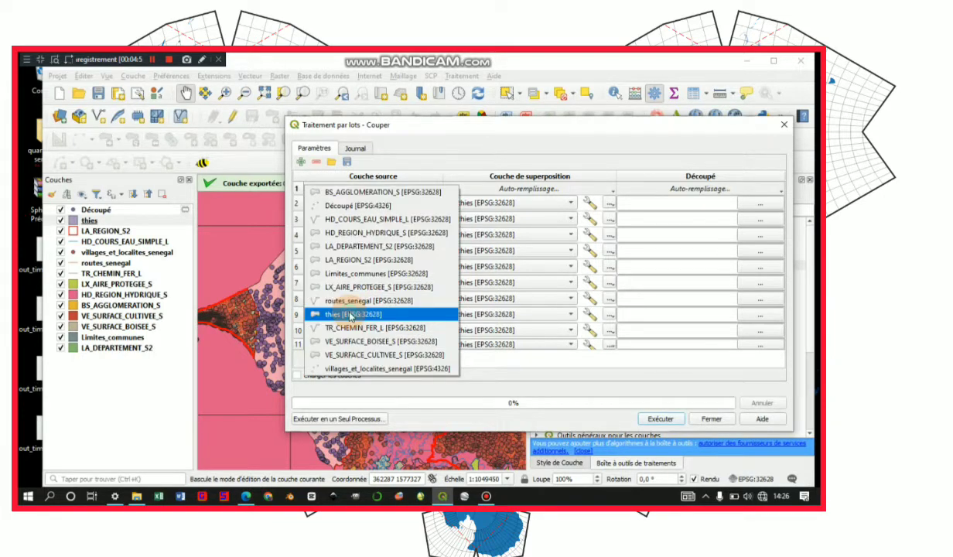
click(349, 326)
click(349, 328)
click(350, 331)
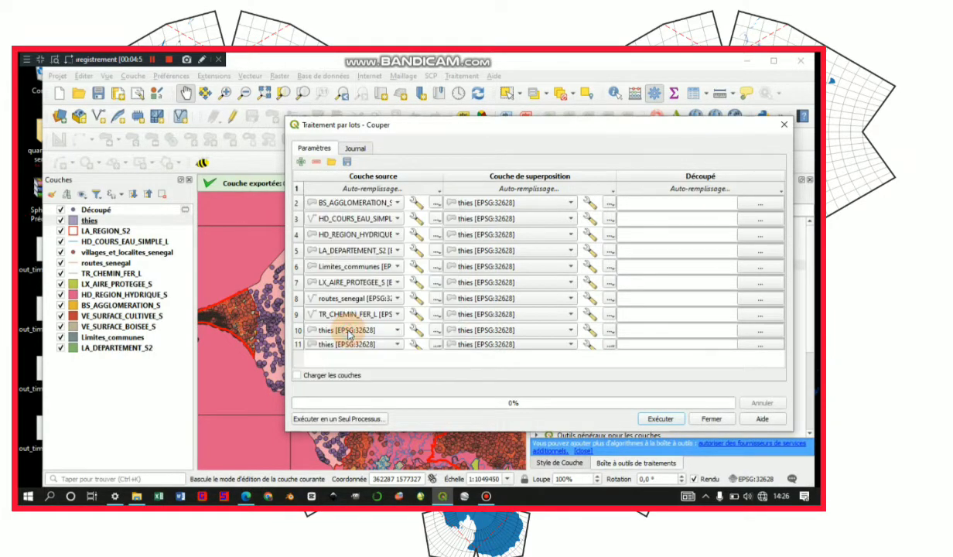
click(353, 323)
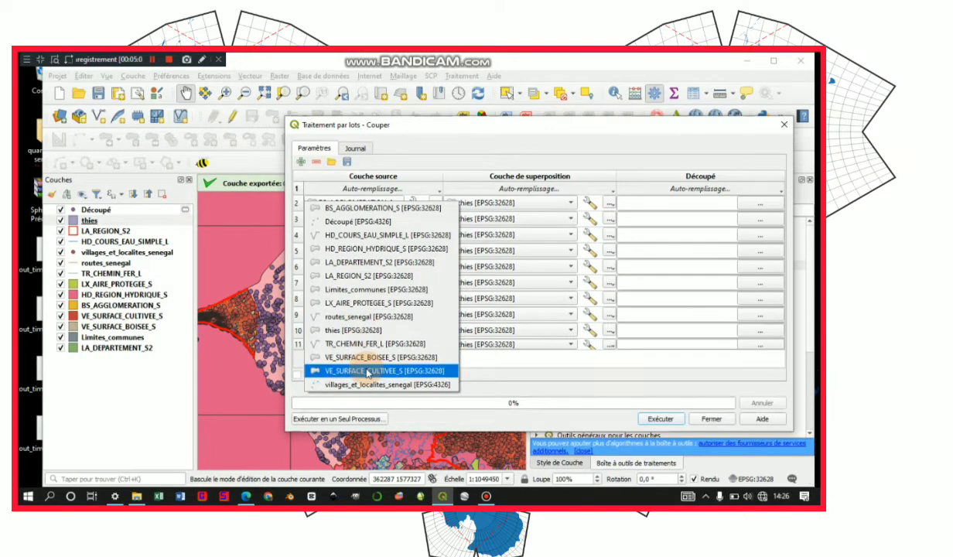
click(366, 367)
click(356, 344)
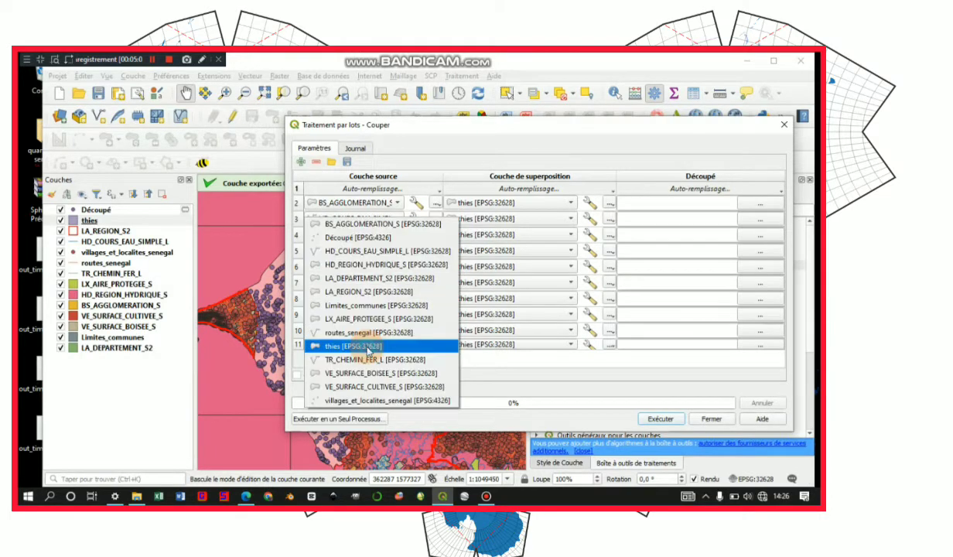
click(366, 387)
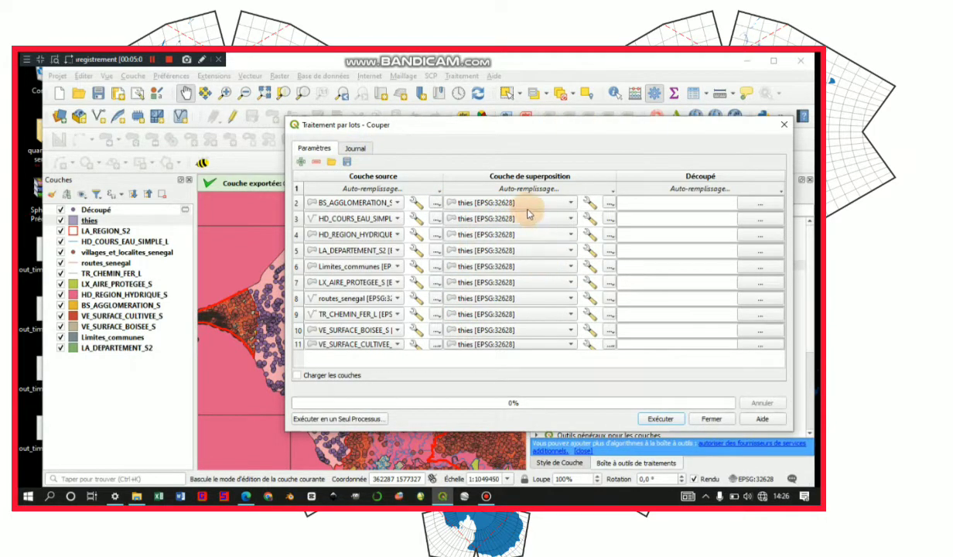
- Fill the overlay column with thies for all rows and enable loading of the clipped layers on completion
click(516, 189)
click(483, 201)
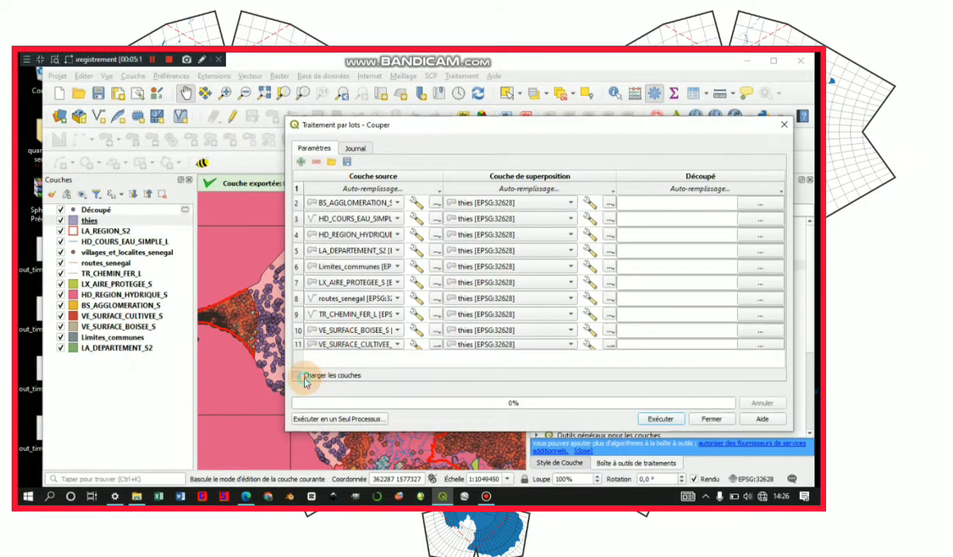
click(715, 189)
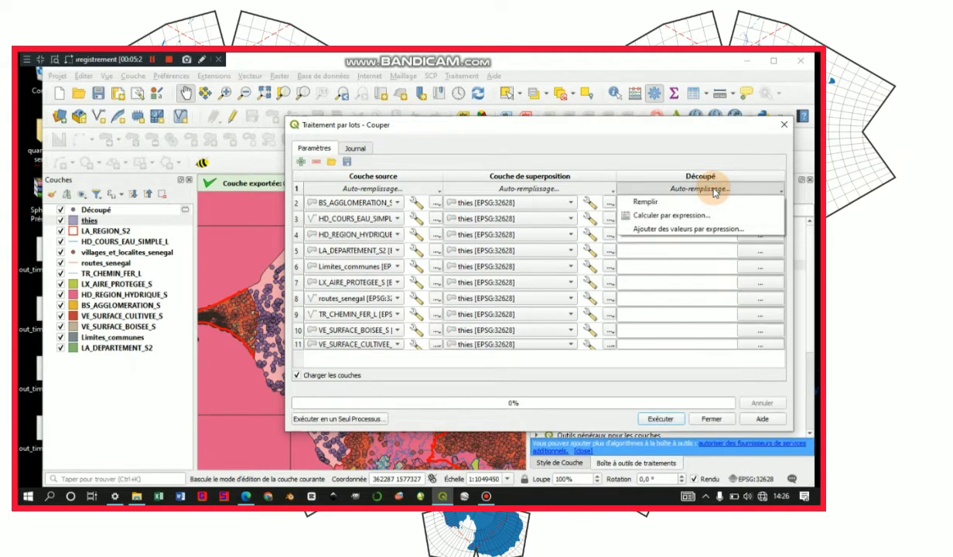
click(715, 191)
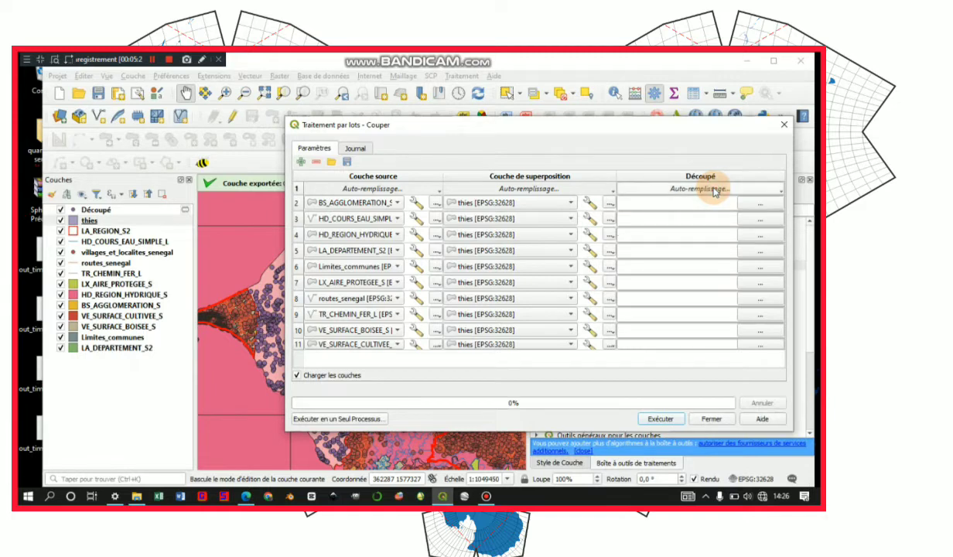
- Create a folder named thies on the desktop (Bureau) for the clipped outputs and open it in the save dialog
click(758, 202)
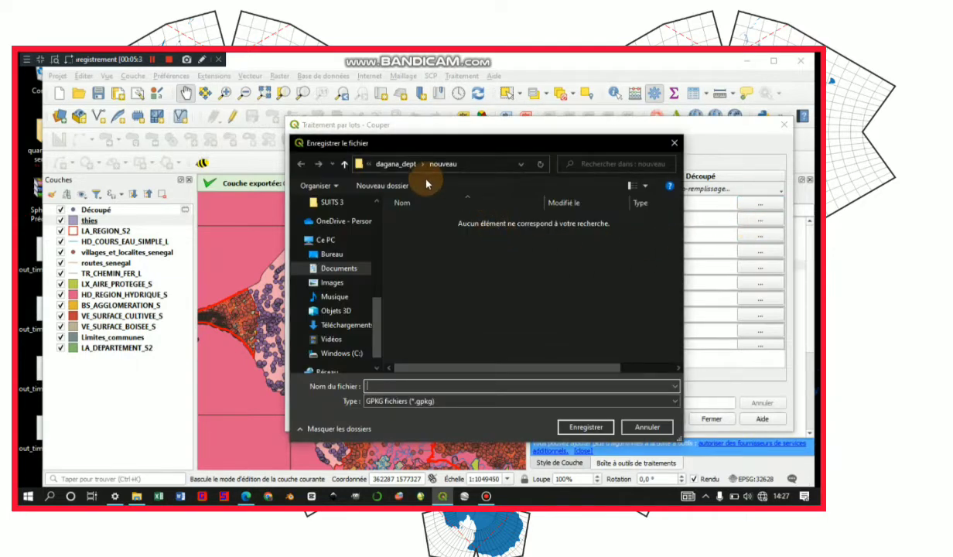
click(333, 254)
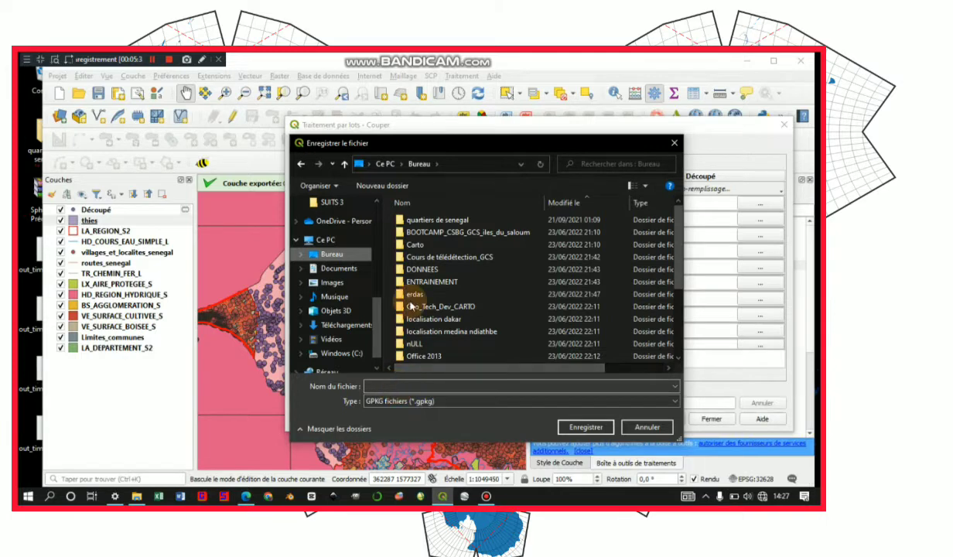
click(376, 192)
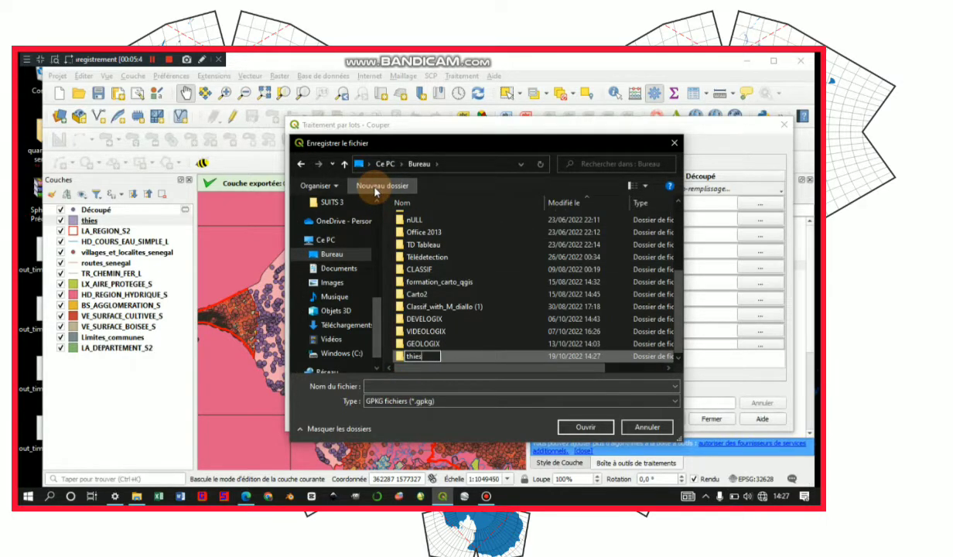
text(thies)
key(Return)
key(Return)
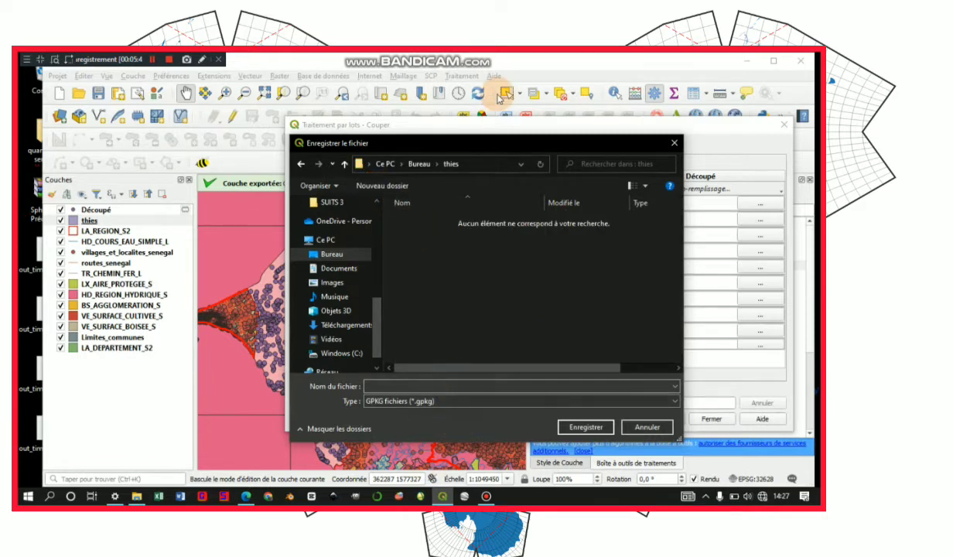
- Save the batch outputs as SHP files with the base file name thies__ in the thies folder
drag(495, 150, 349, 103)
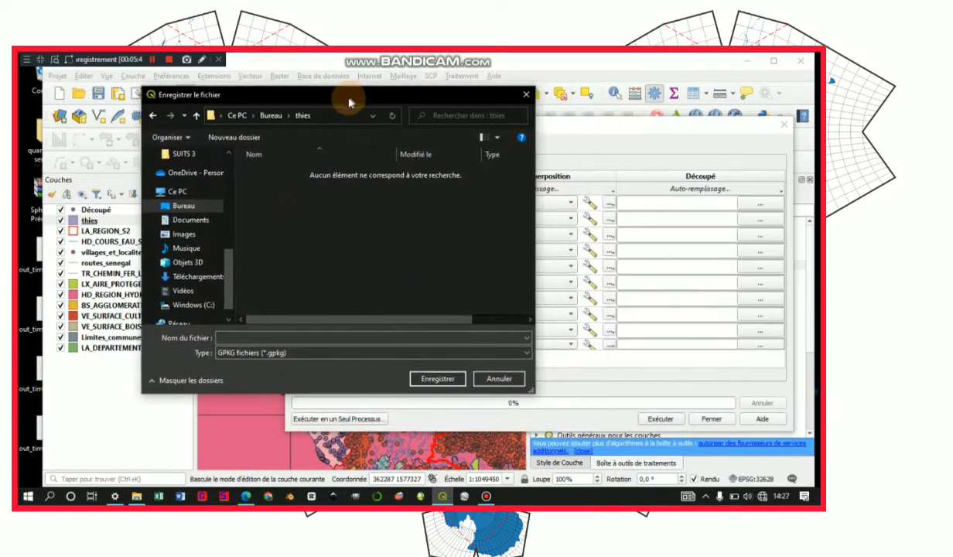
click(286, 352)
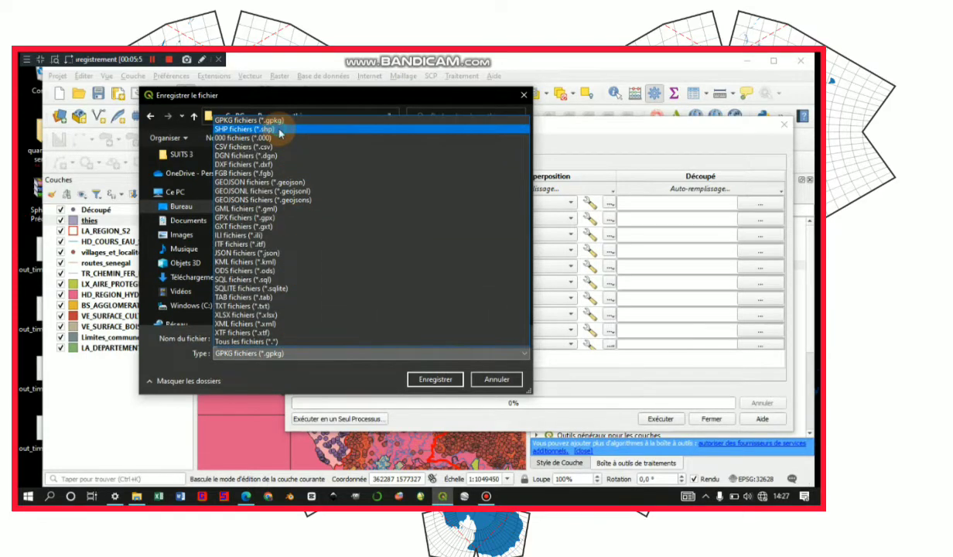
click(281, 130)
click(304, 338)
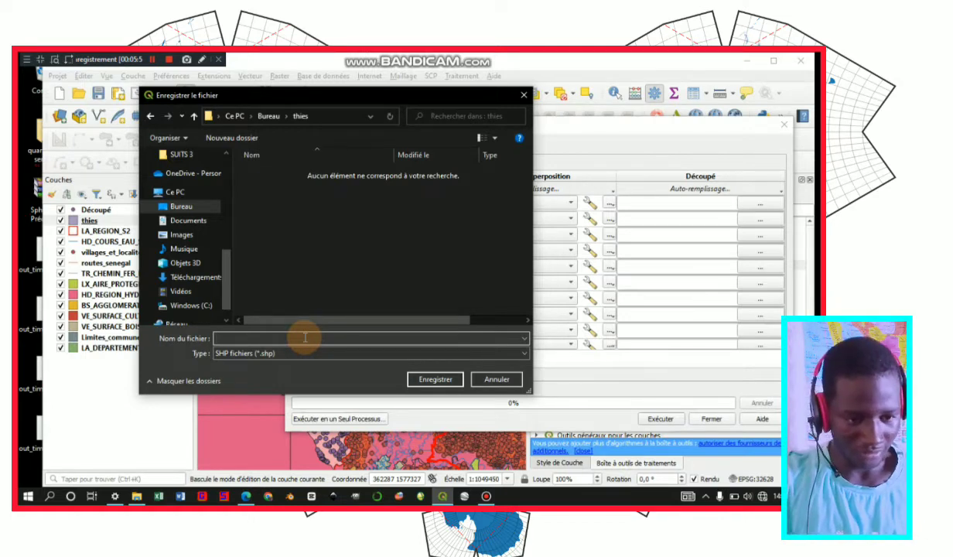
drag(394, 96, 674, 144)
drag(532, 133, 377, 123)
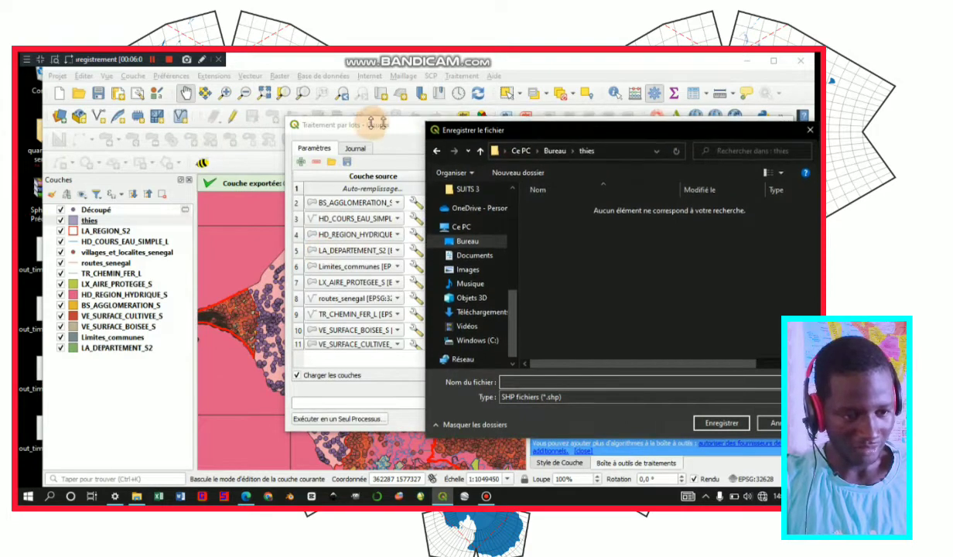
drag(528, 132, 164, 123)
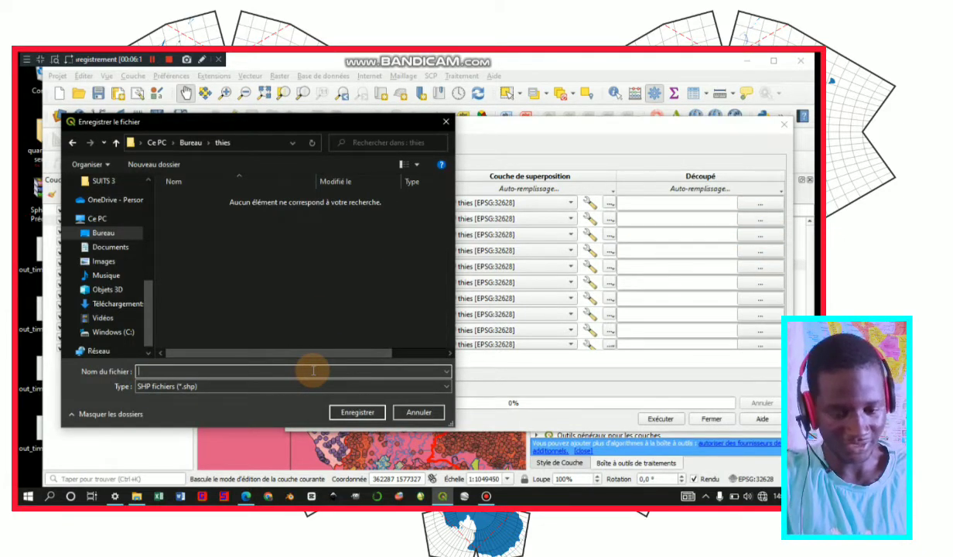
text(hies_)
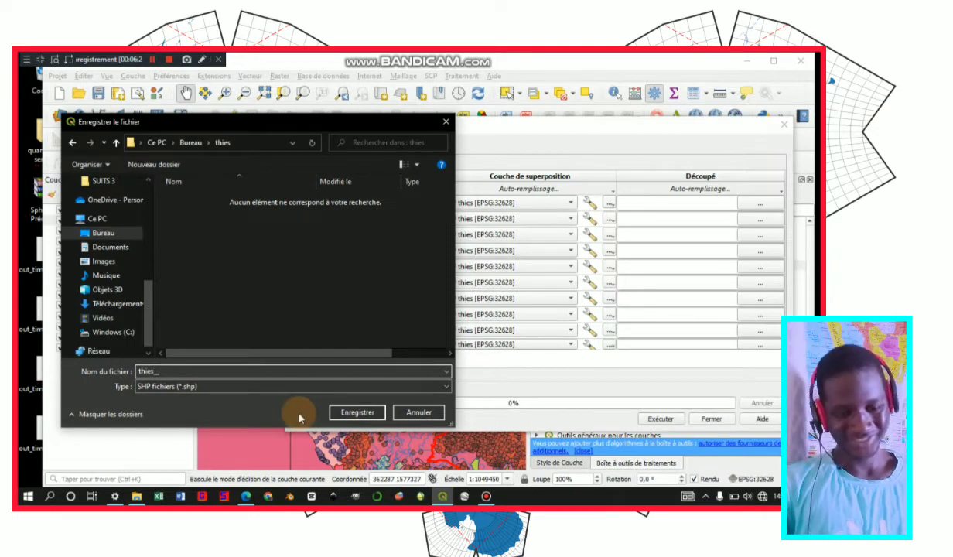
click(361, 413)
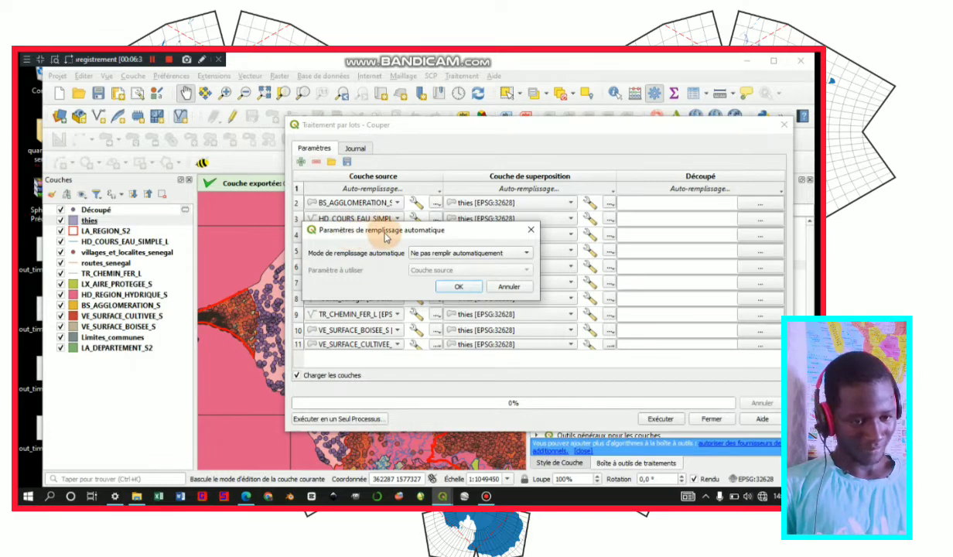
- Autofill the output names with the Couche source parameter values and run the batch clip
click(446, 259)
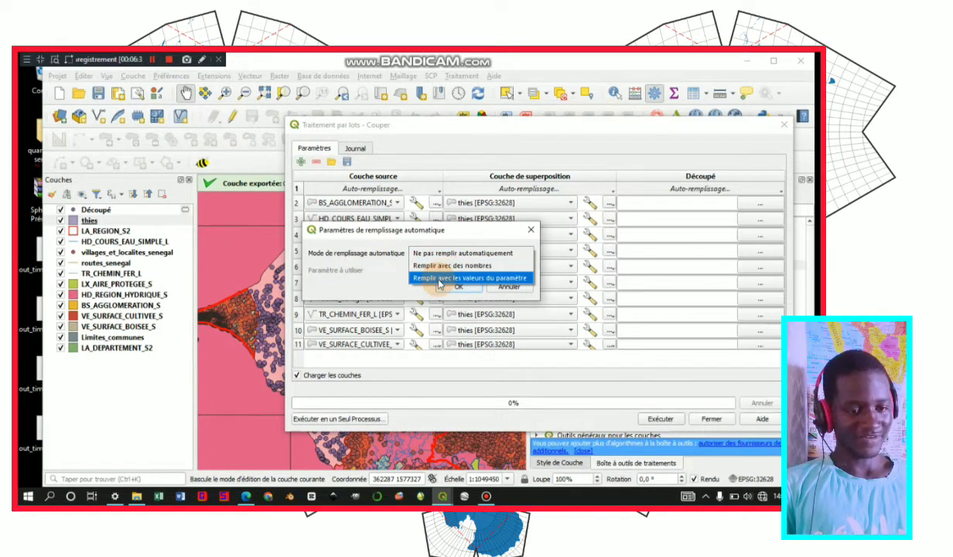
click(439, 278)
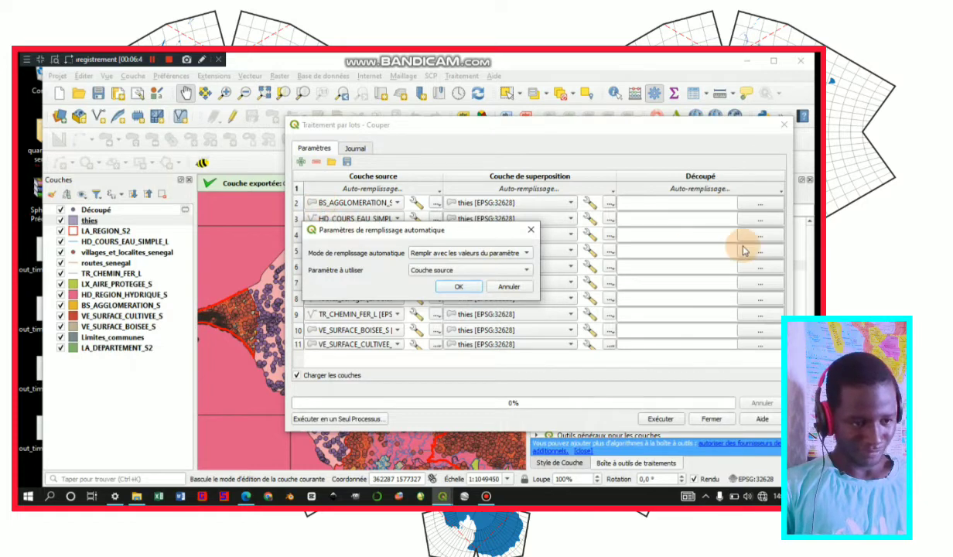
click(452, 274)
click(451, 273)
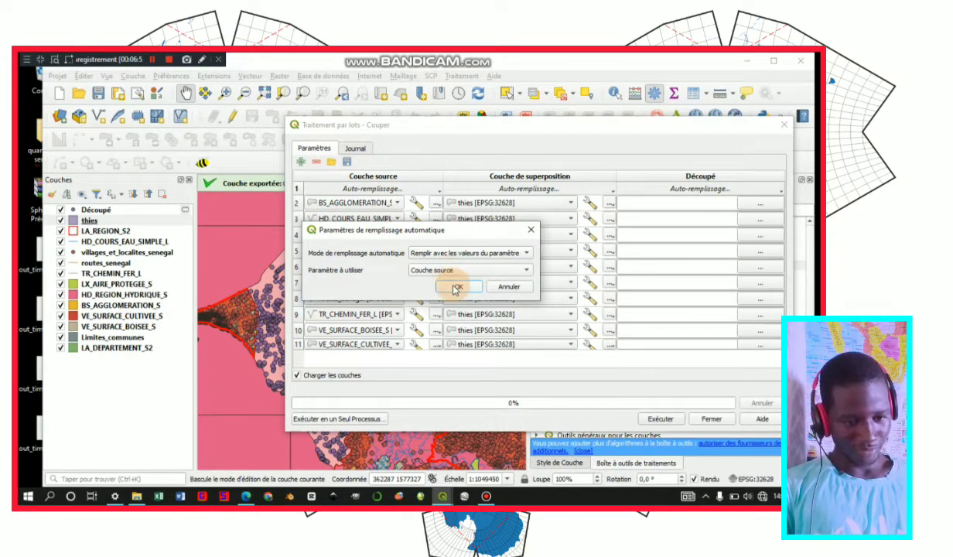
click(456, 288)
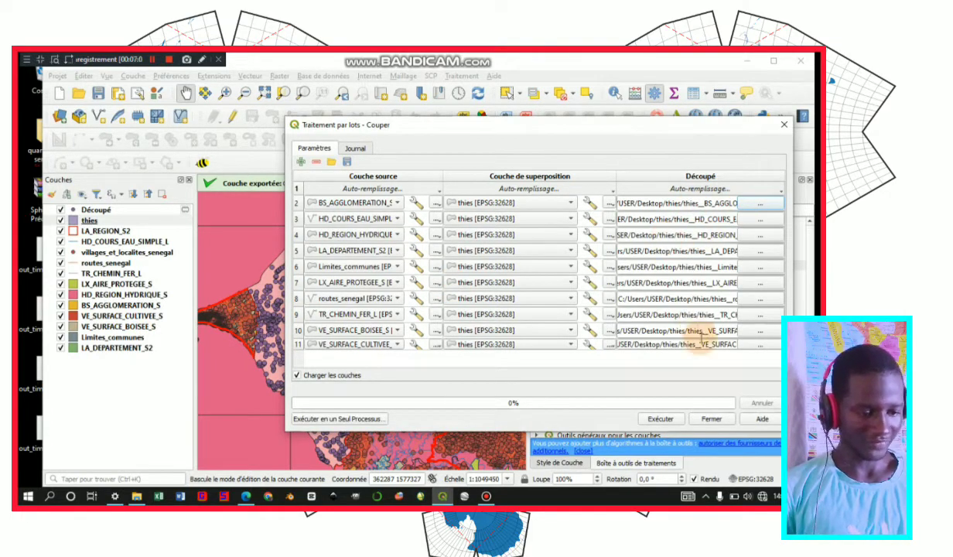
click(660, 420)
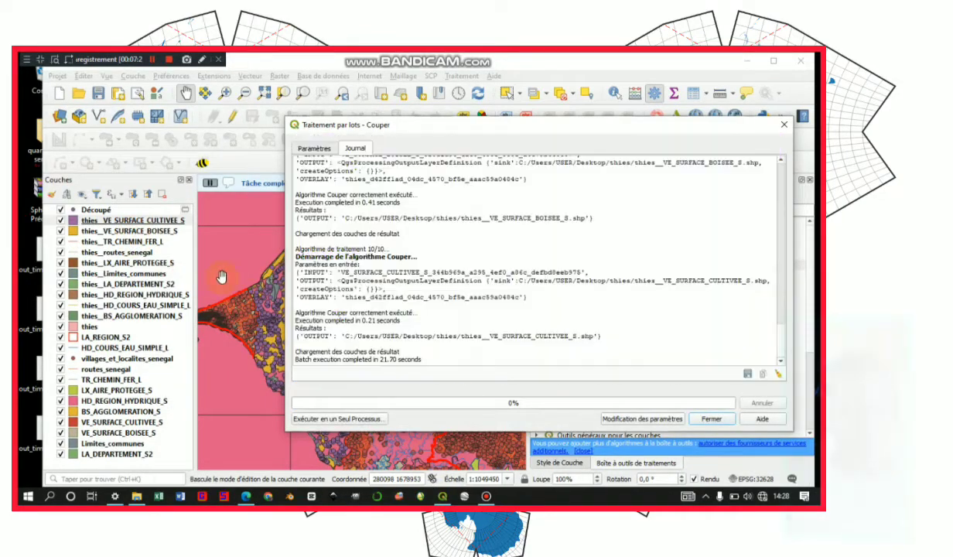
click(711, 419)
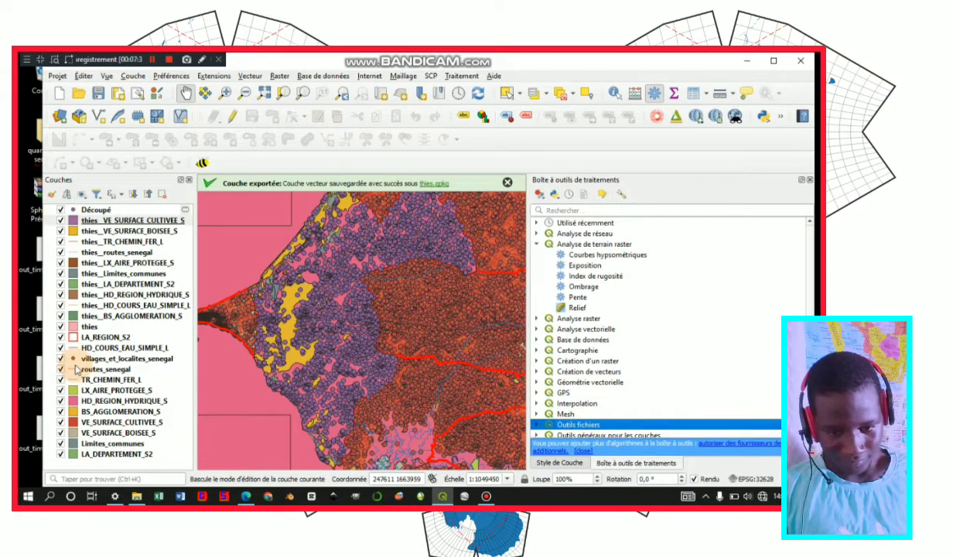
- Hide the unclipped layers from villages_et_localites_senegal down to LA_DEPARTEMENT_S2 in the layer list
click(61, 359)
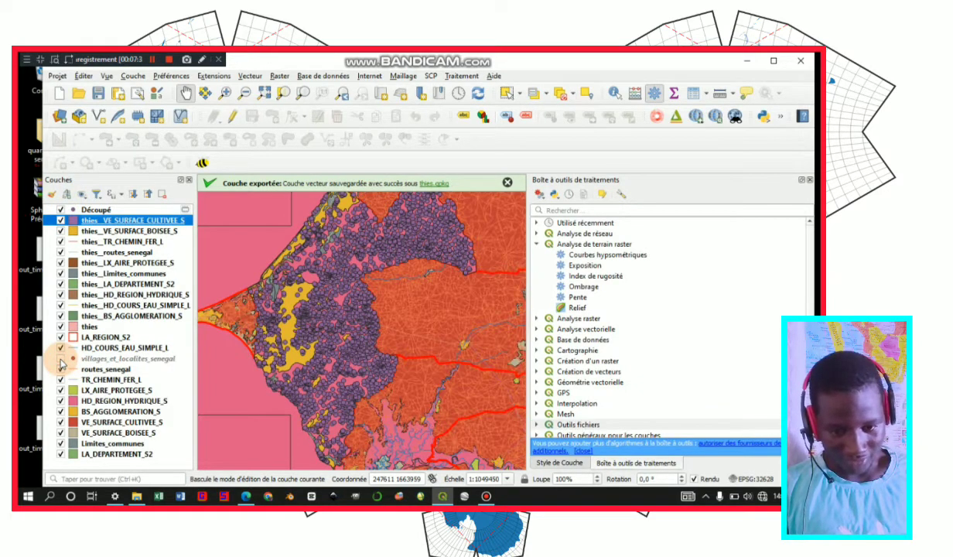
click(61, 371)
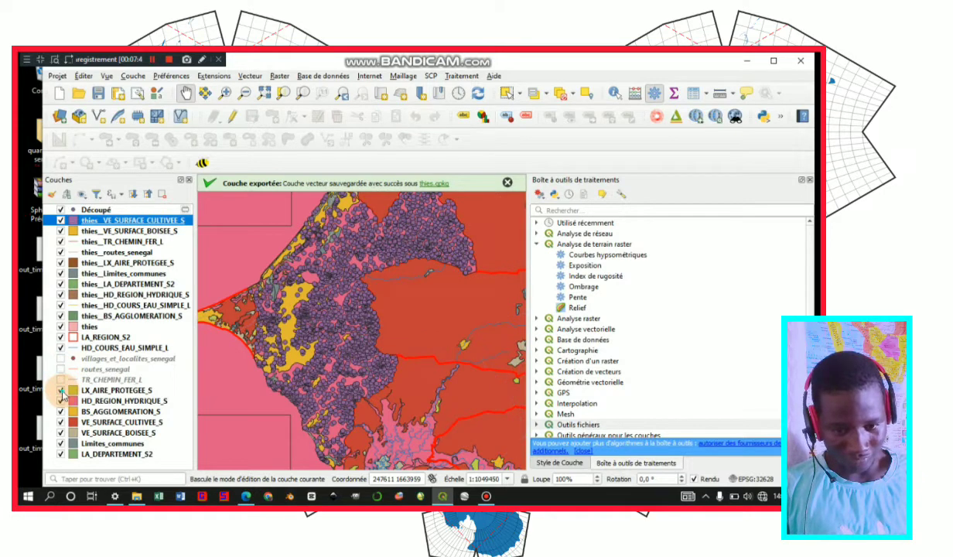
click(61, 400)
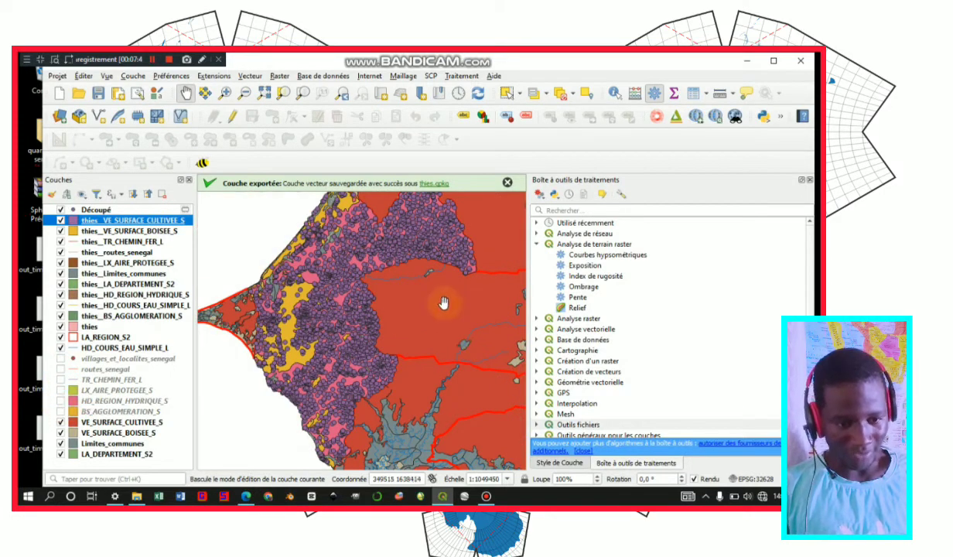
click(61, 422)
click(61, 434)
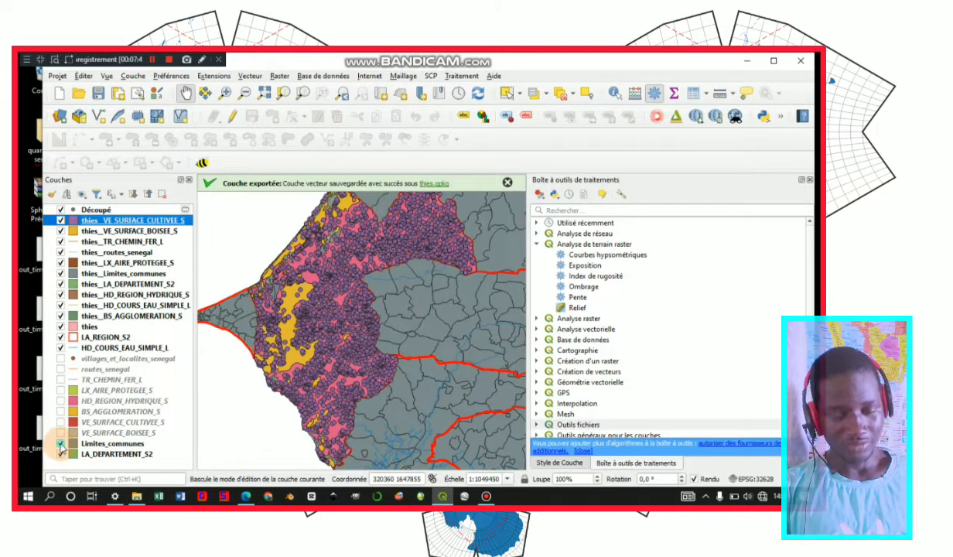
click(61, 444)
click(61, 454)
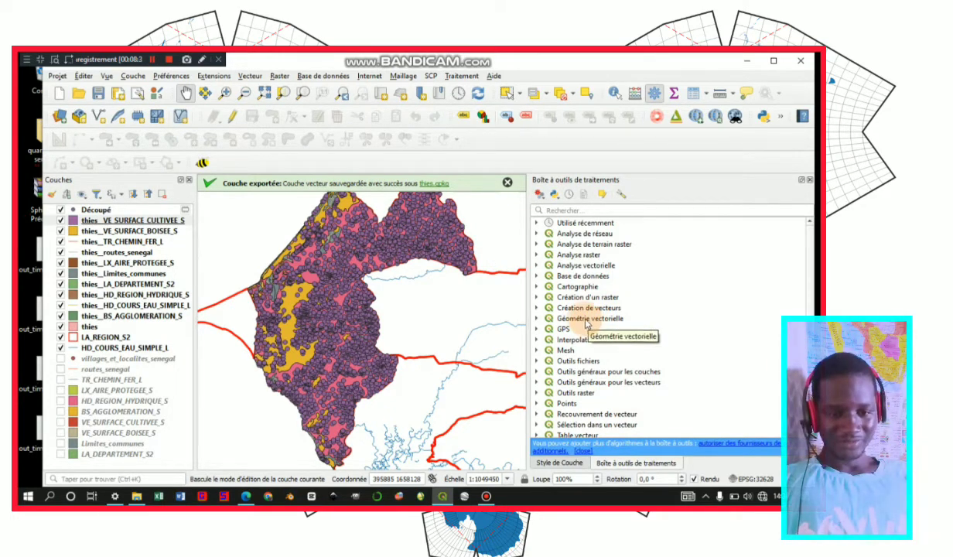
- Open the Couper geoprocessing tool for a single vector clip
click(87, 212)
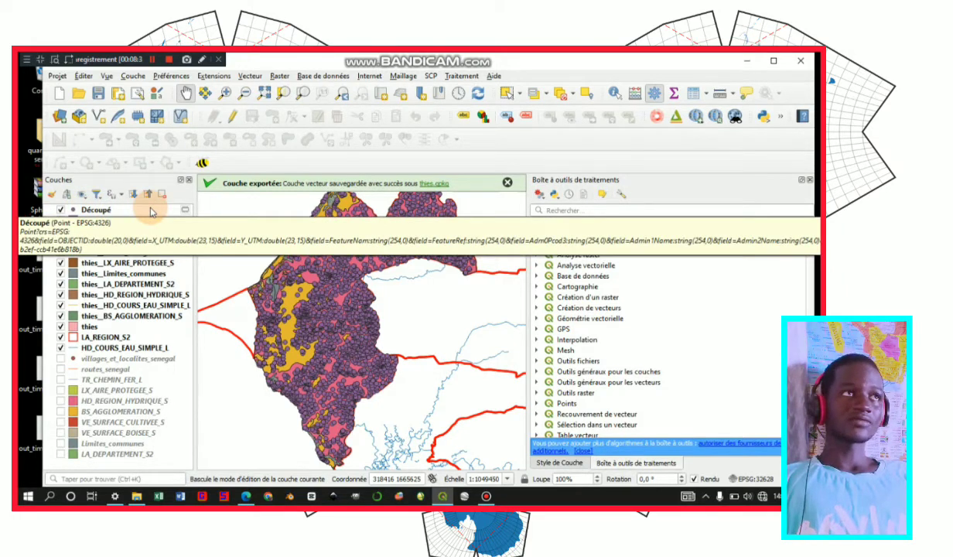
click(249, 75)
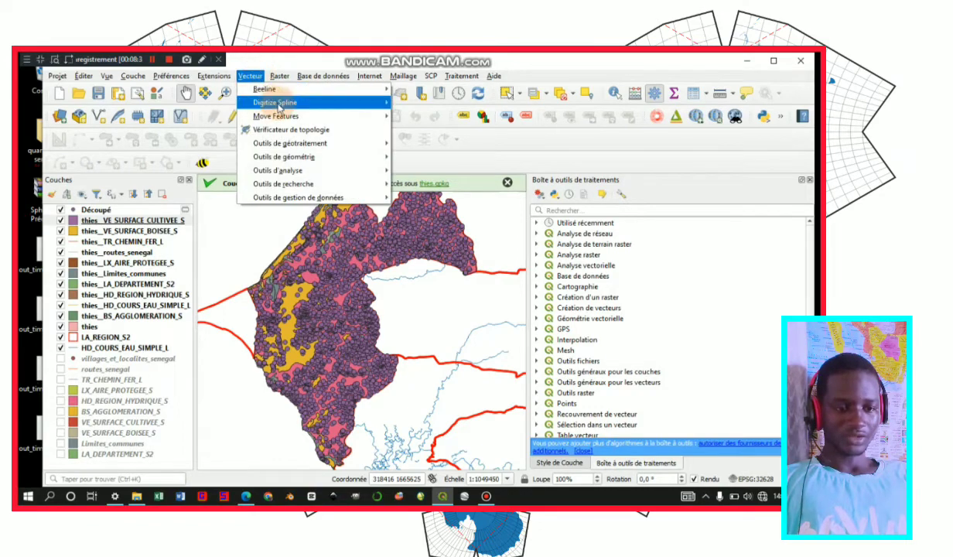
mouse_move(302, 146)
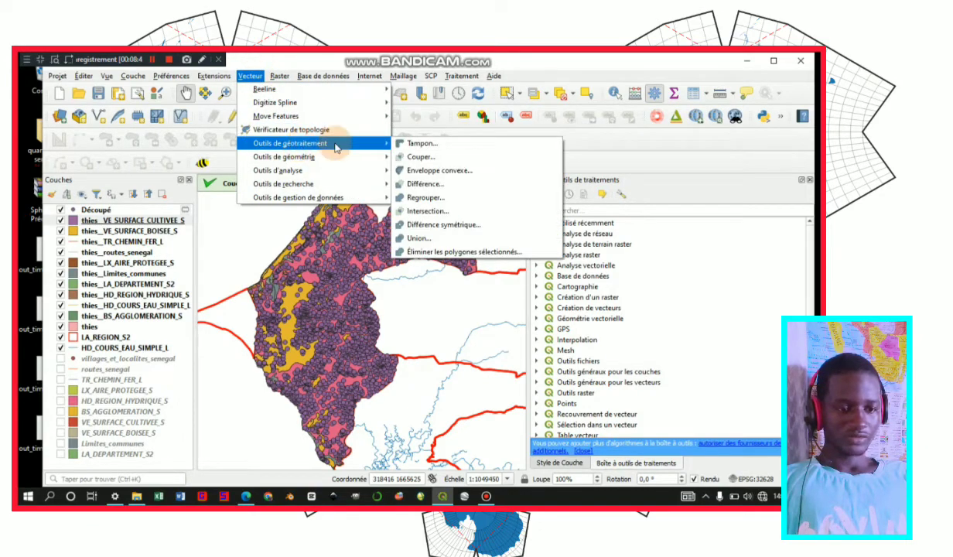
click(405, 157)
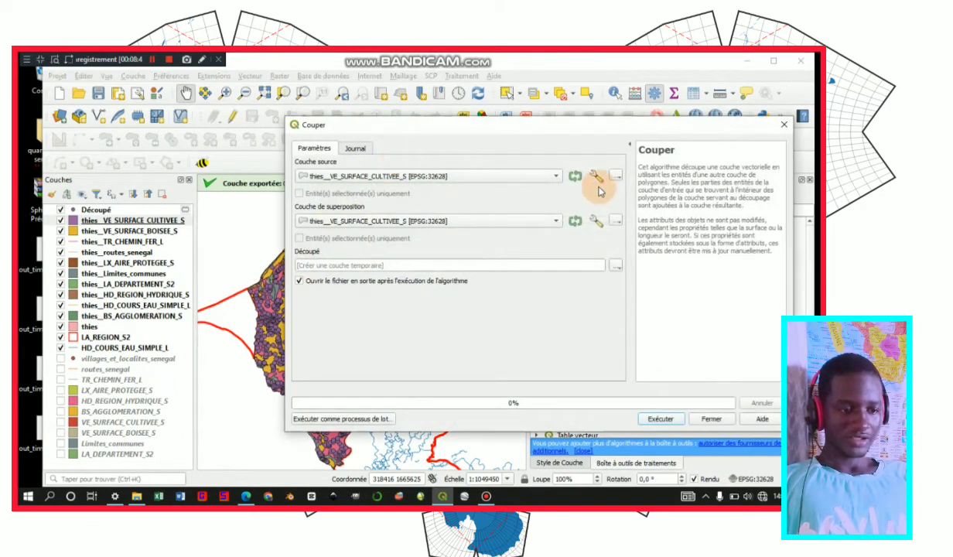